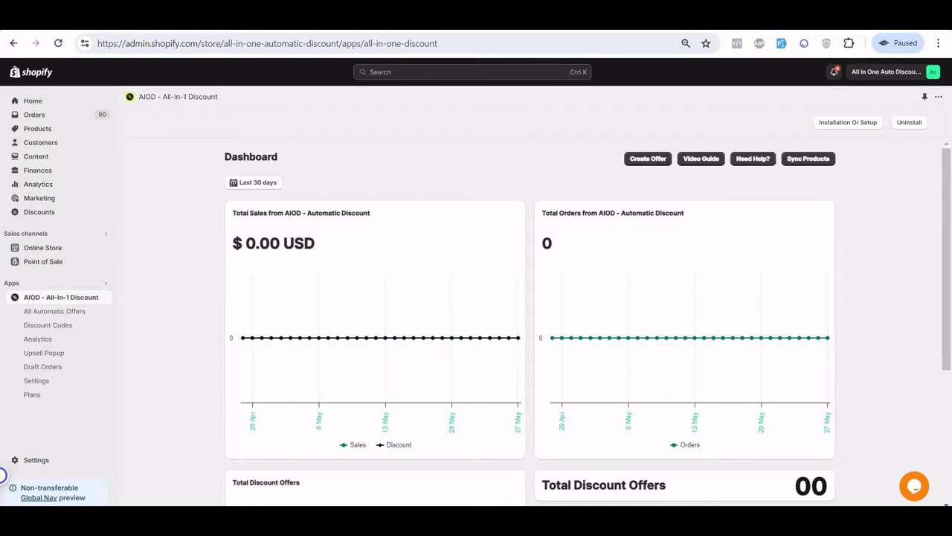
double_click(250, 156)
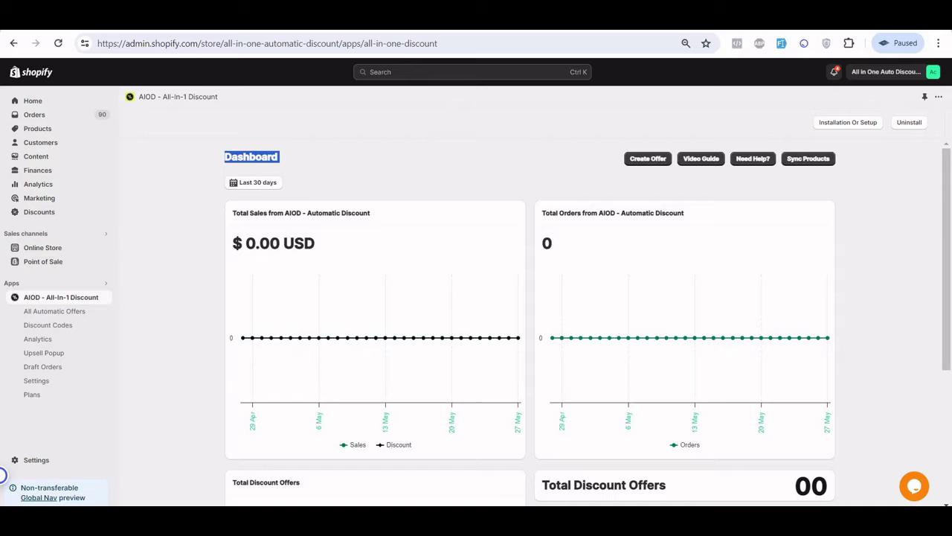
click(269, 156)
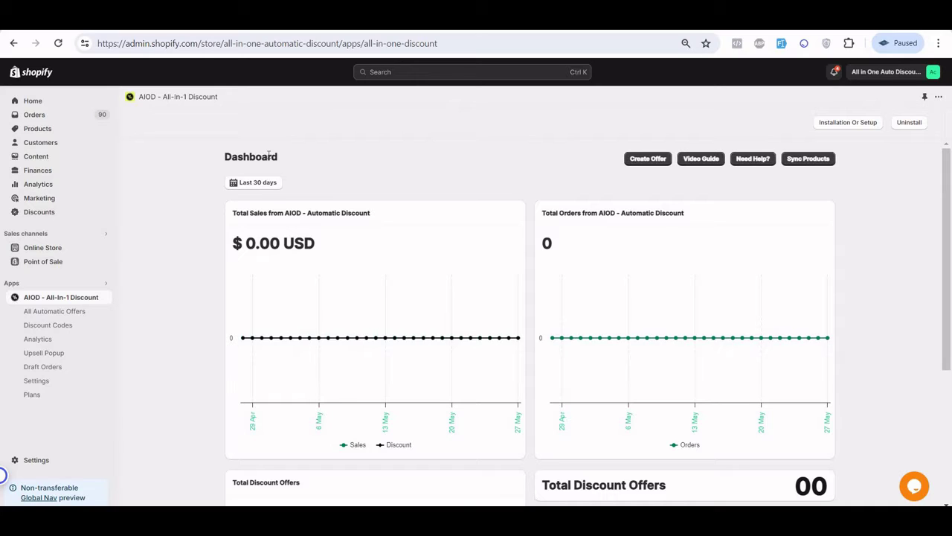
Step: Start a new Volume/Bulk Discount offer from the list of all automatic offers
click(58, 313)
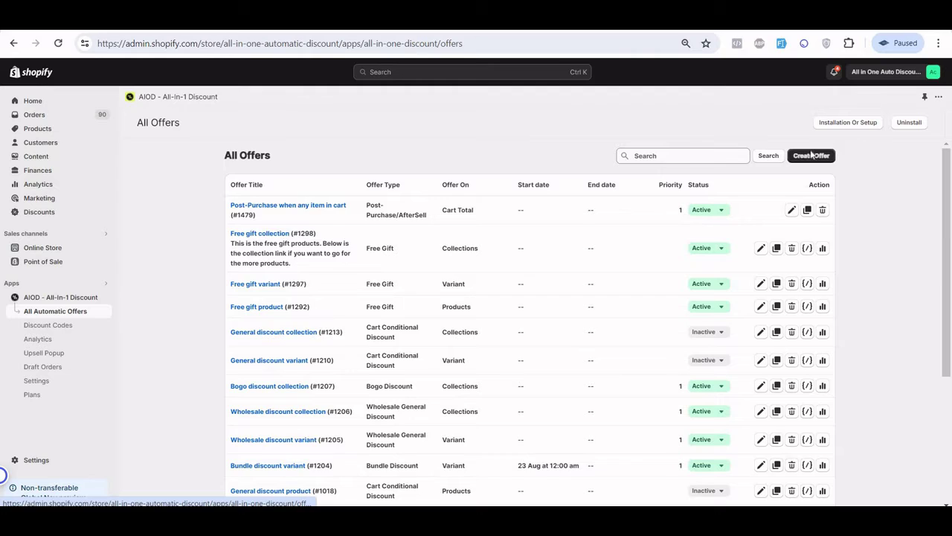
click(811, 155)
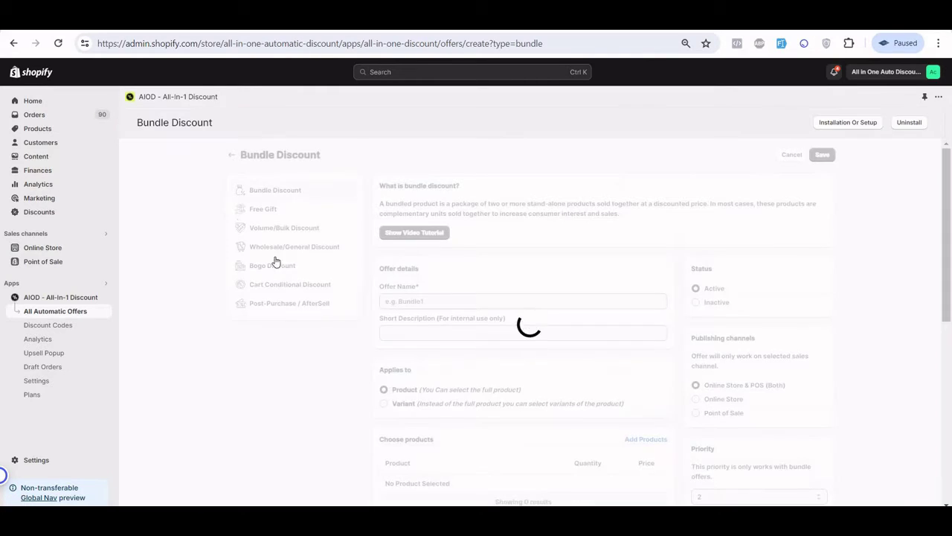
click(275, 227)
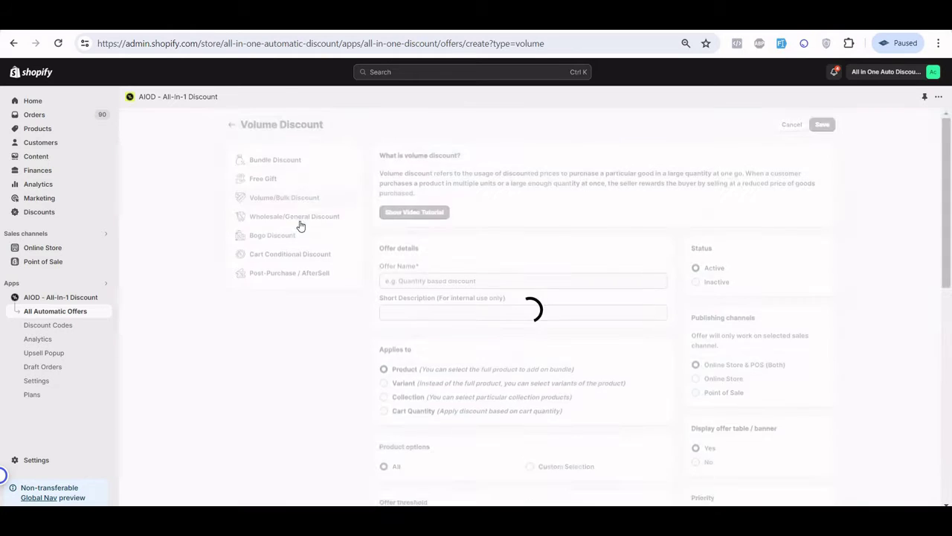
Step: Name the volume discount offer "Test"
click(466, 311)
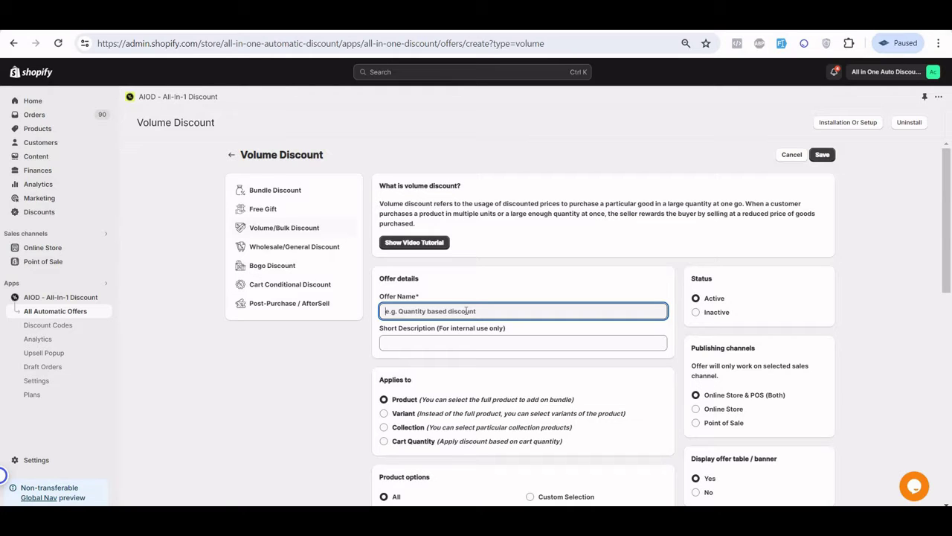
text(T)
key(BackSpace)
text(Test)
key(Tab)
Step: Apply the offer to Product and set the product options to Custom Selection
scroll(466, 310, down, 2)
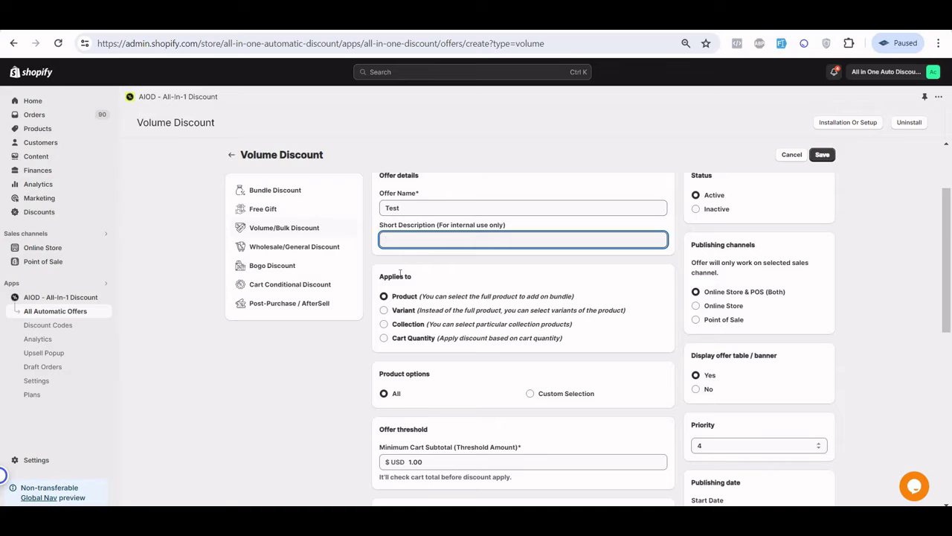
triple_click(400, 274)
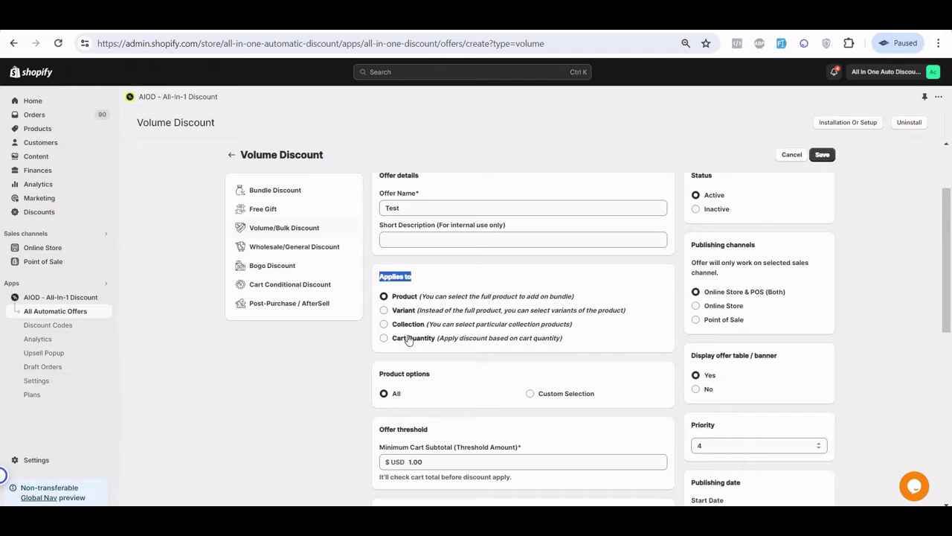
click(402, 298)
click(547, 395)
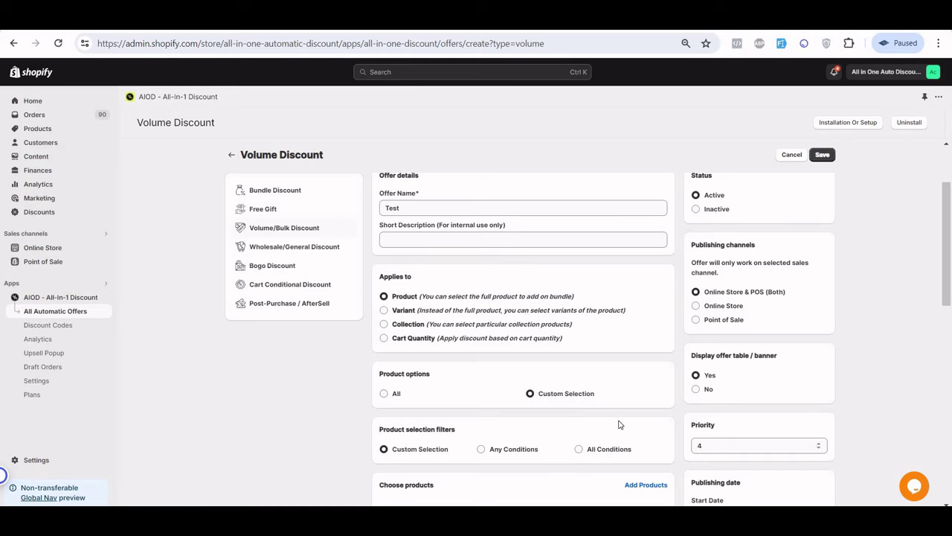
Step: Search the products for "Bucket Beach Tote" and add "Bucket Beach Tote - Natural with Yellow Handles and stripe" to the offer
scroll(595, 387, down, 2)
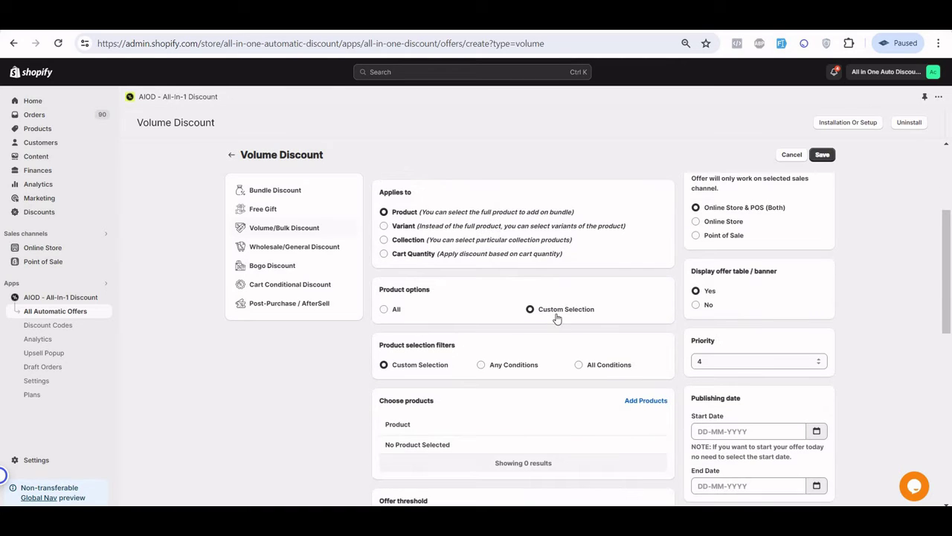
click(645, 402)
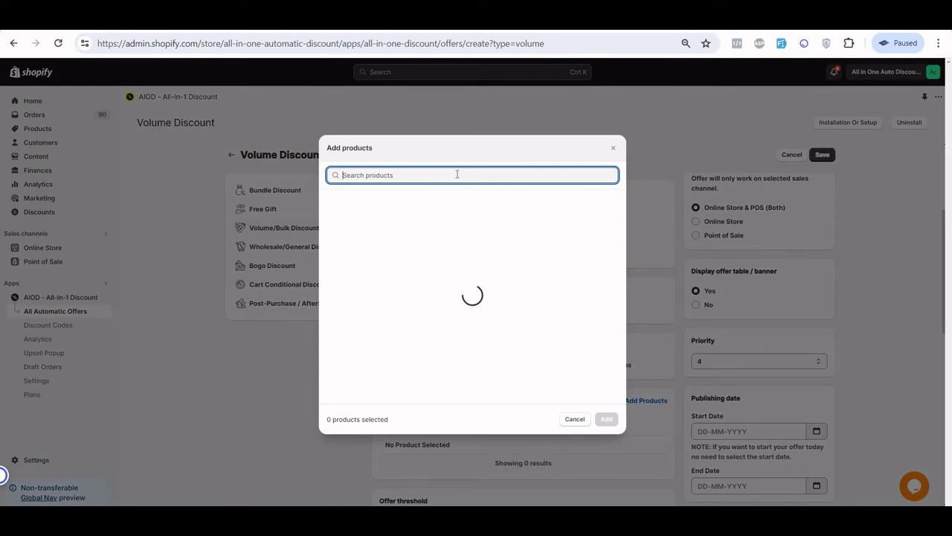
key(ctrl+grave)
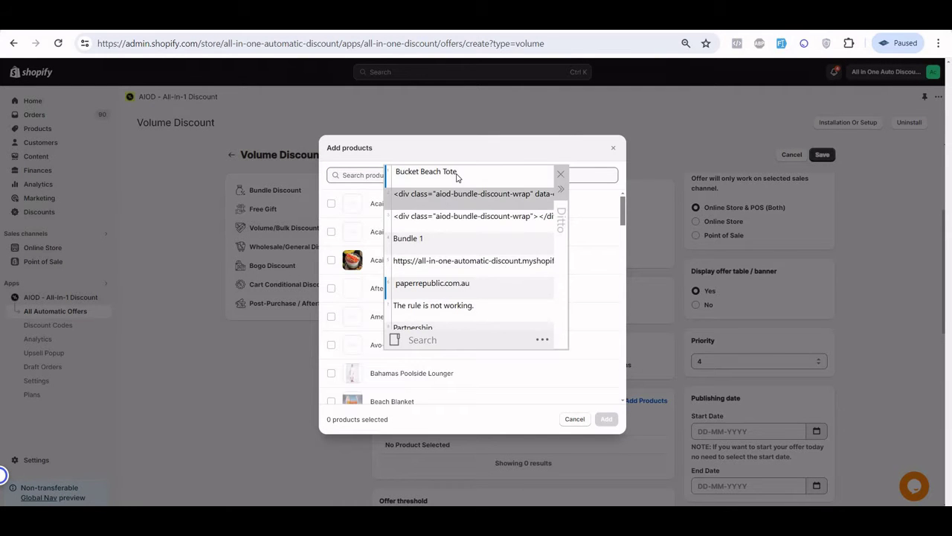
double_click(457, 173)
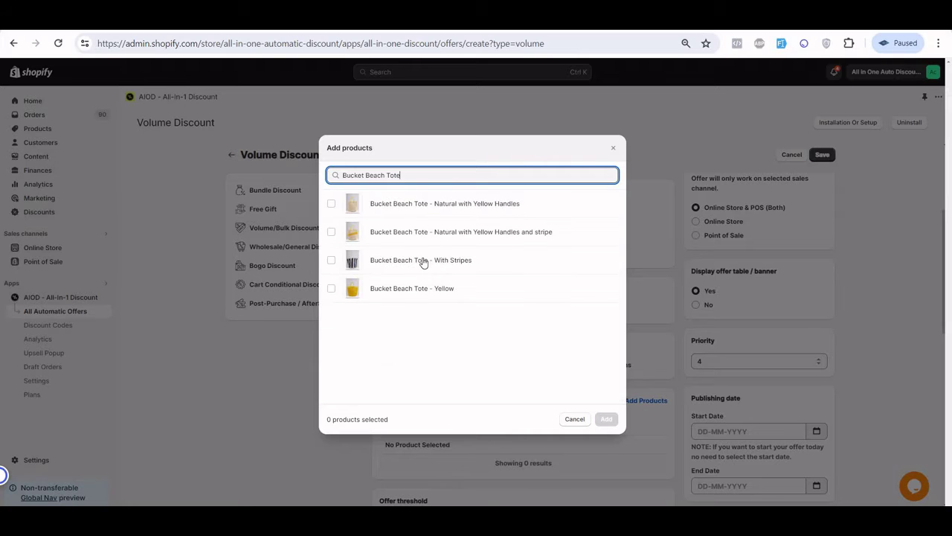
click(403, 237)
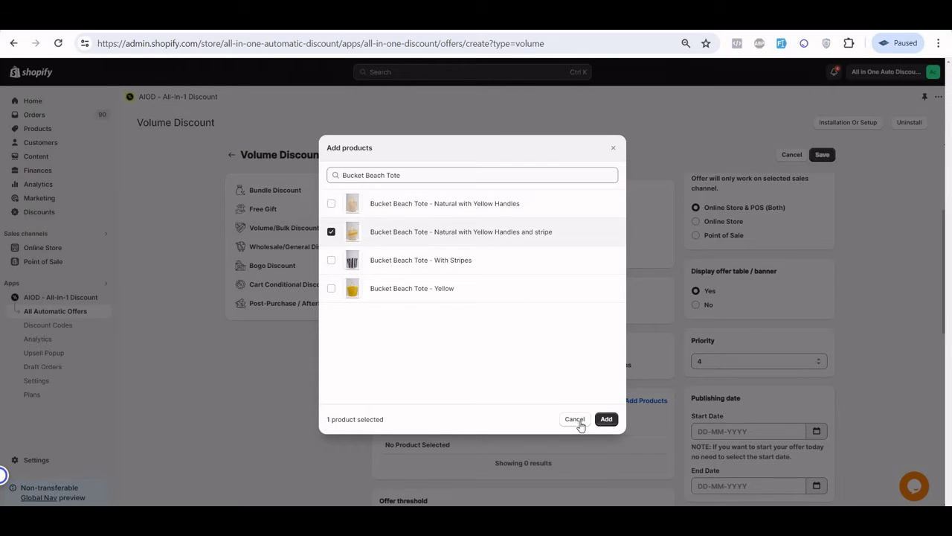
click(607, 419)
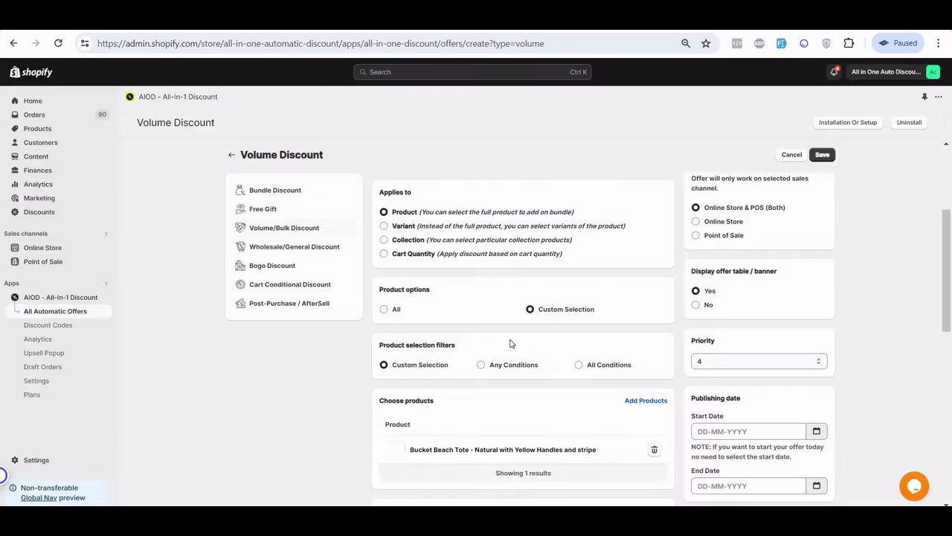
Step: Search for "Bucket Beach Tote" again and add "Bucket Beach Tote - With Stripes" as the offer's second product
scroll(483, 375, down, 2)
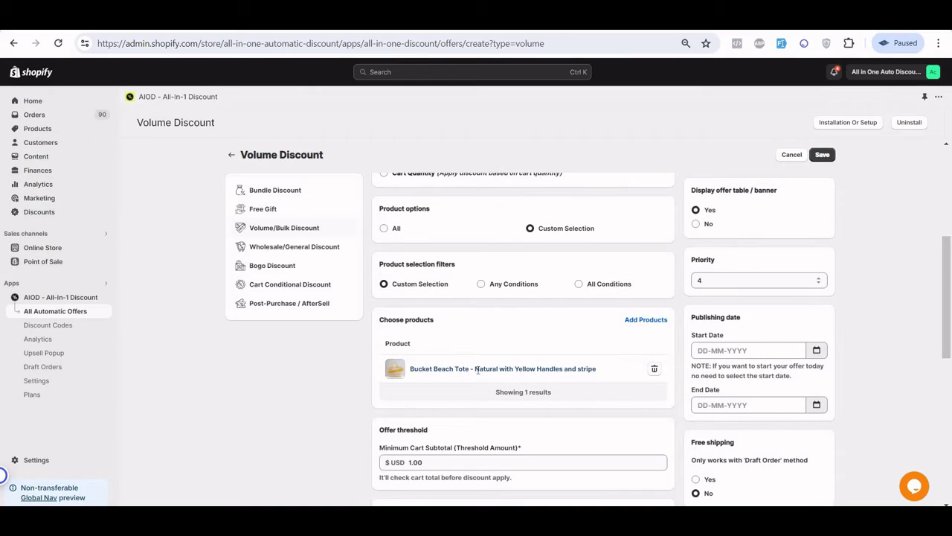
scroll(478, 370, down, 1)
triple_click(469, 320)
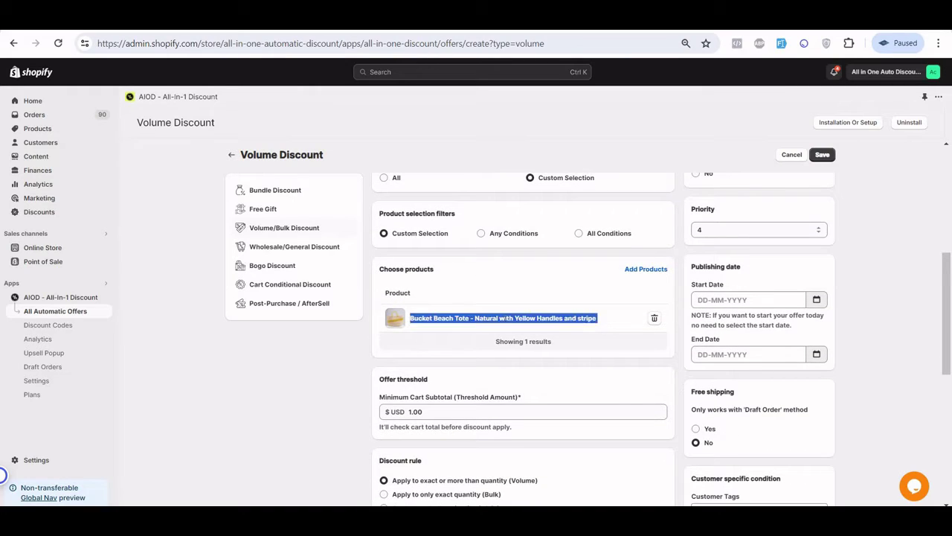
click(642, 269)
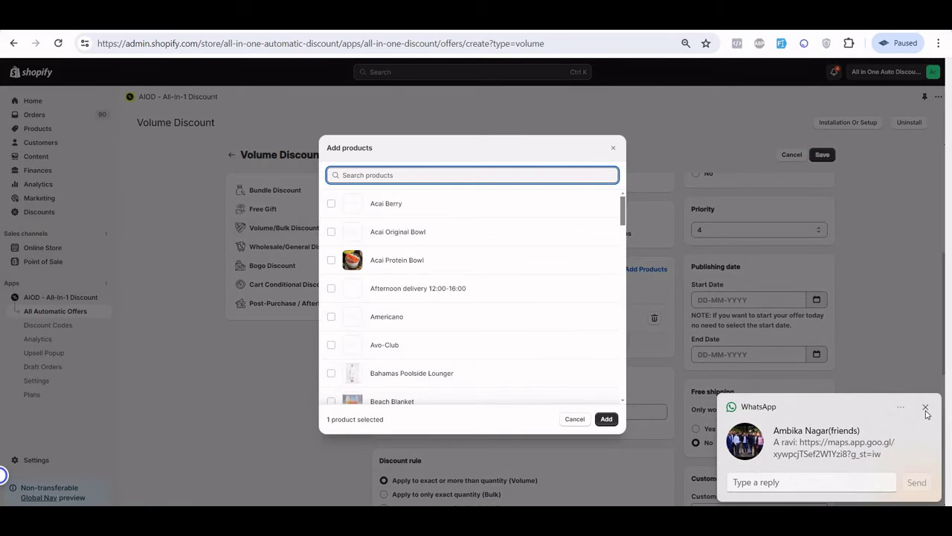
click(925, 410)
click(436, 176)
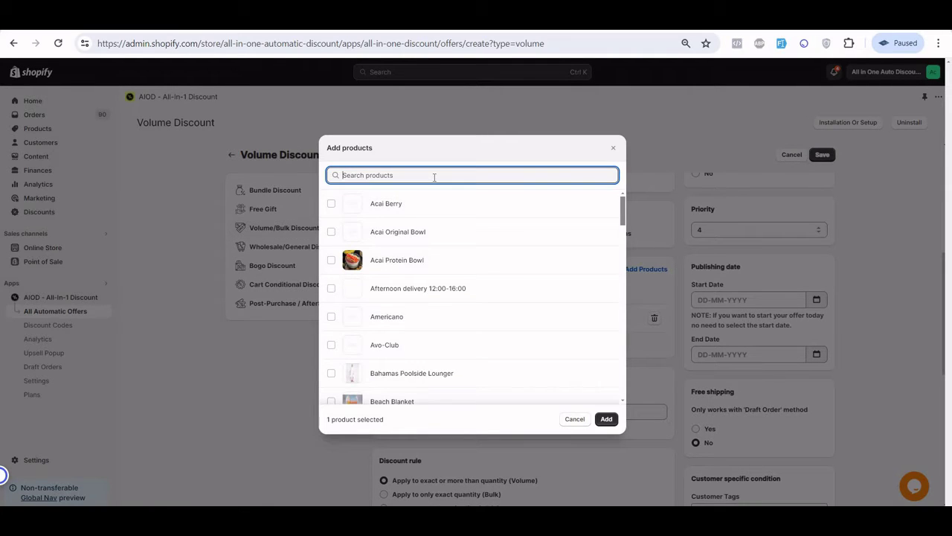
text(Bucket Beach Tote)
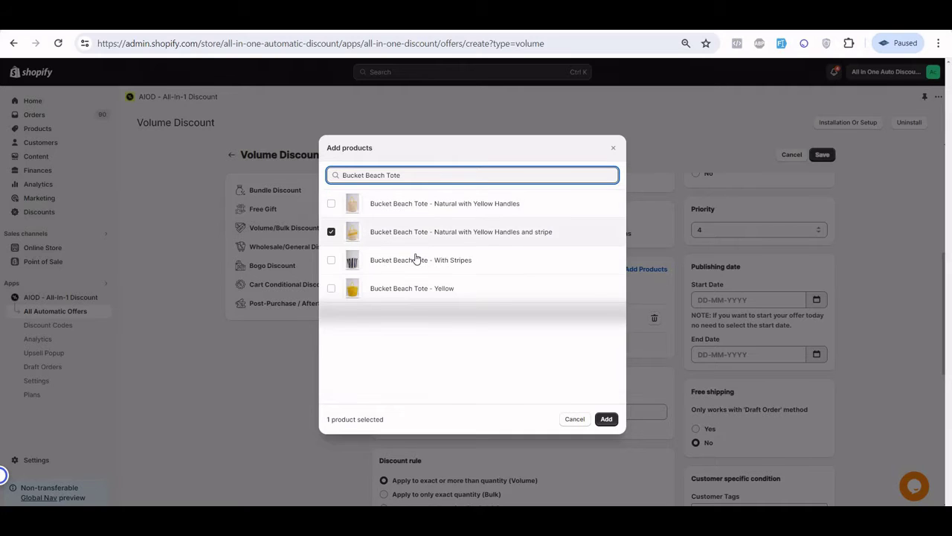
click(580, 372)
click(608, 420)
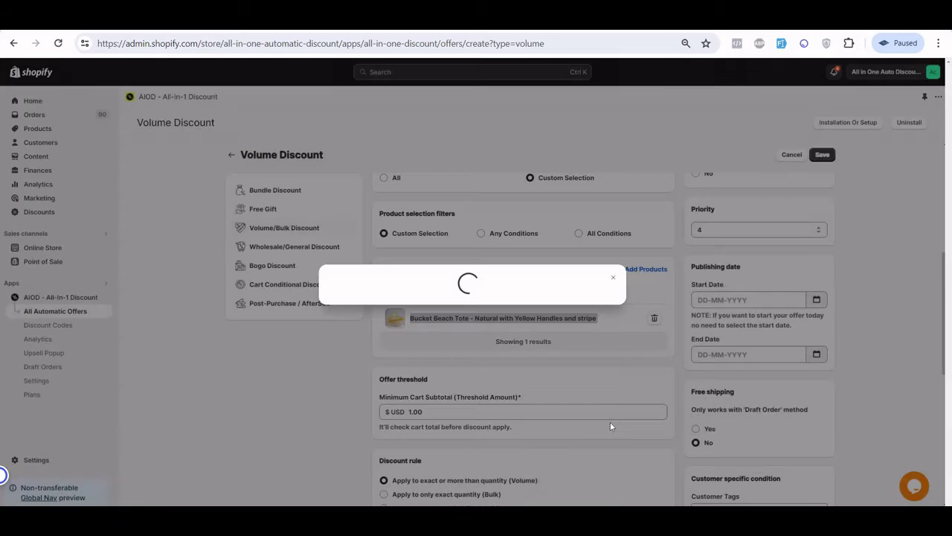
Step: Set the first discount level to quantity 2 with a percentage discount of 15
scroll(610, 424, down, 2)
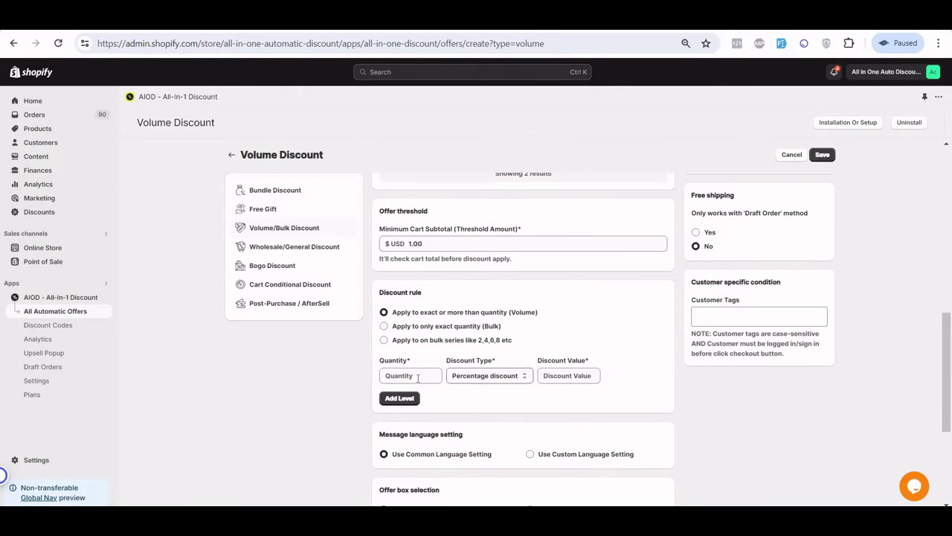
click(418, 375)
text(2)
key(Tab)
key(Tab)
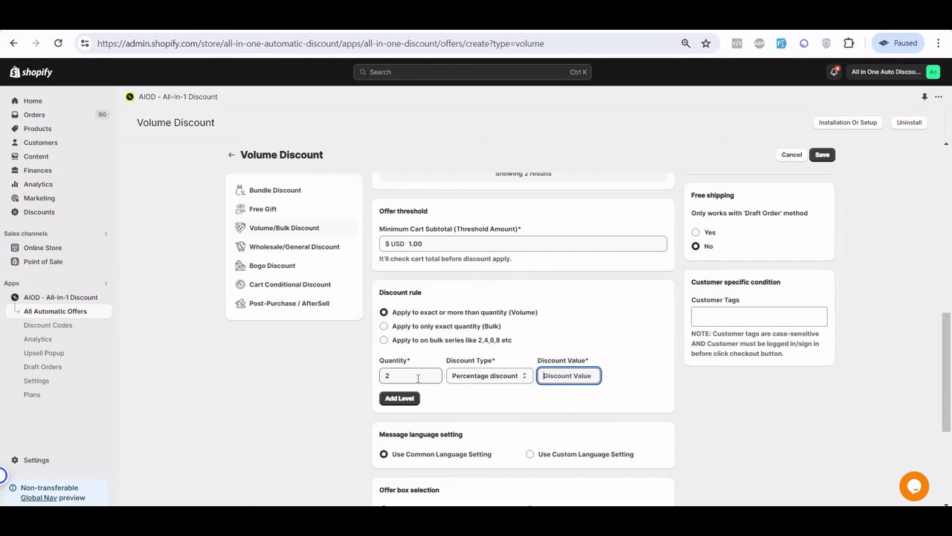
text(15)
Step: Add a second discount level for quantity 3 with a percentage discount of 30 and save the offer
scroll(417, 357, down, 3)
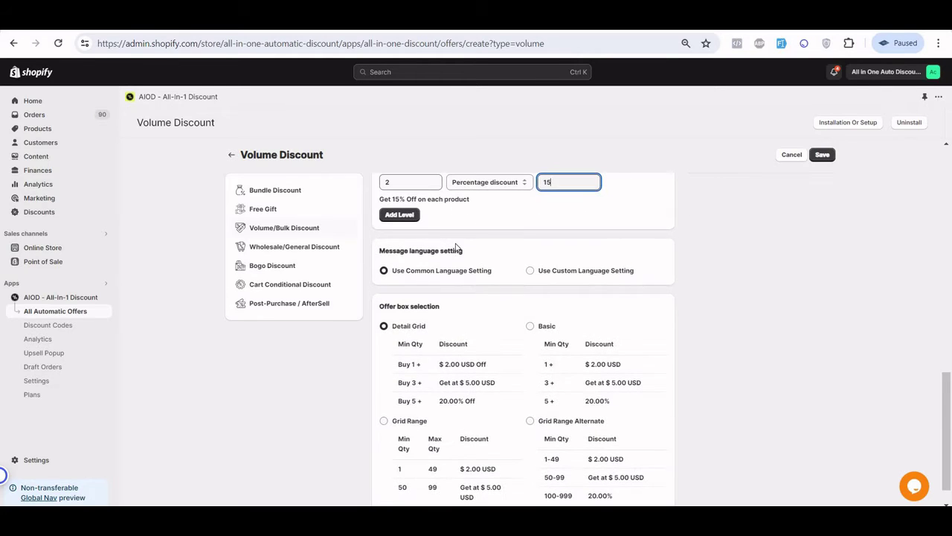
click(406, 215)
scroll(407, 223, up, 2)
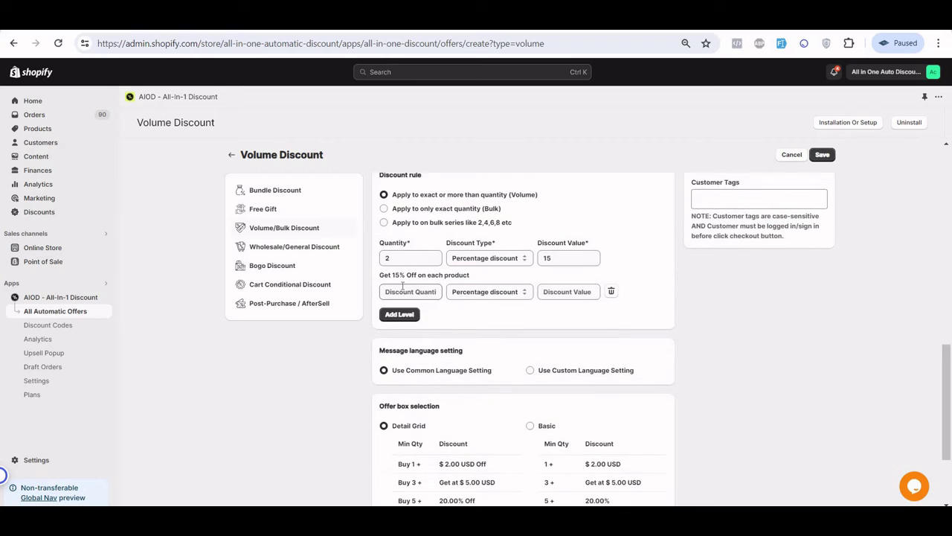
click(402, 291)
text(3)
key(Tab)
key(Tab)
text(30)
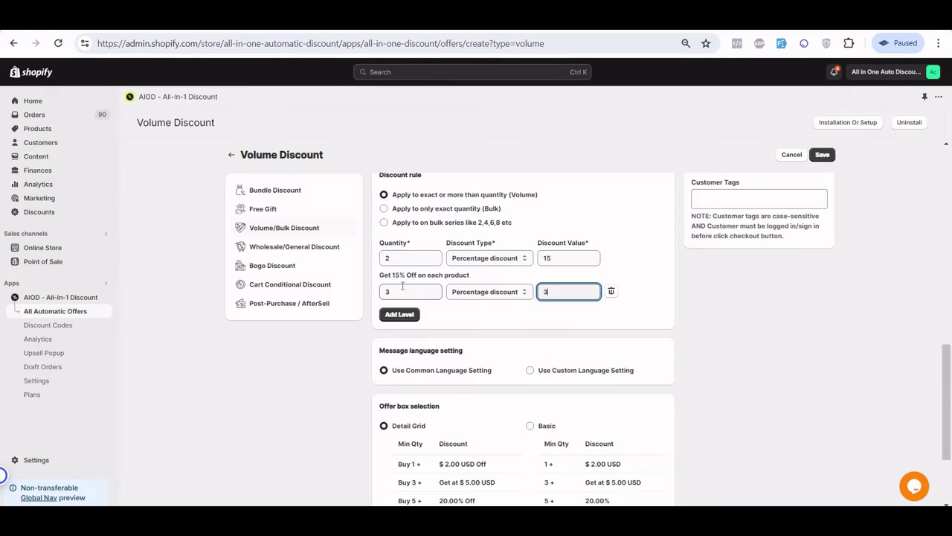
click(822, 153)
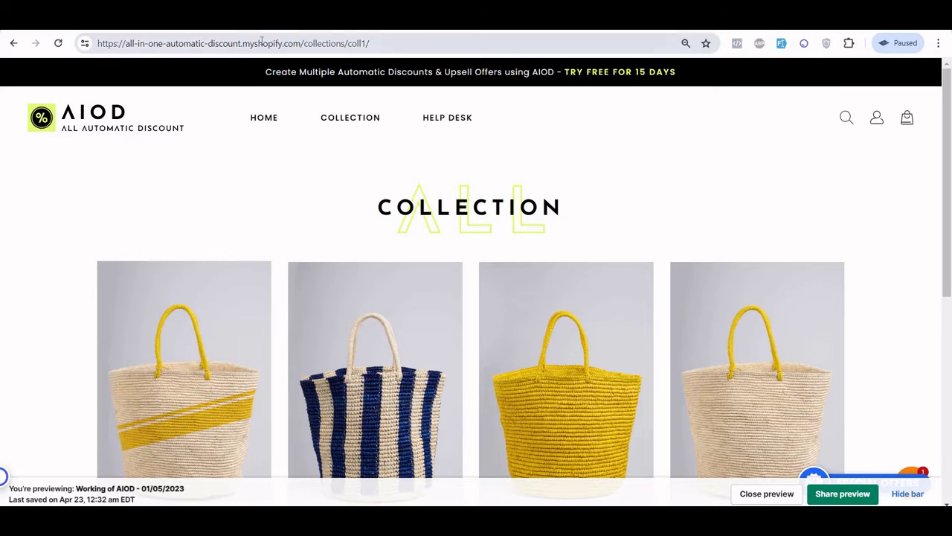
Step: Reload the storefront's coll1 collection page and open the "Bucket Beach Tote - With Stripes" product page in a new tab
click(262, 42)
key(Return)
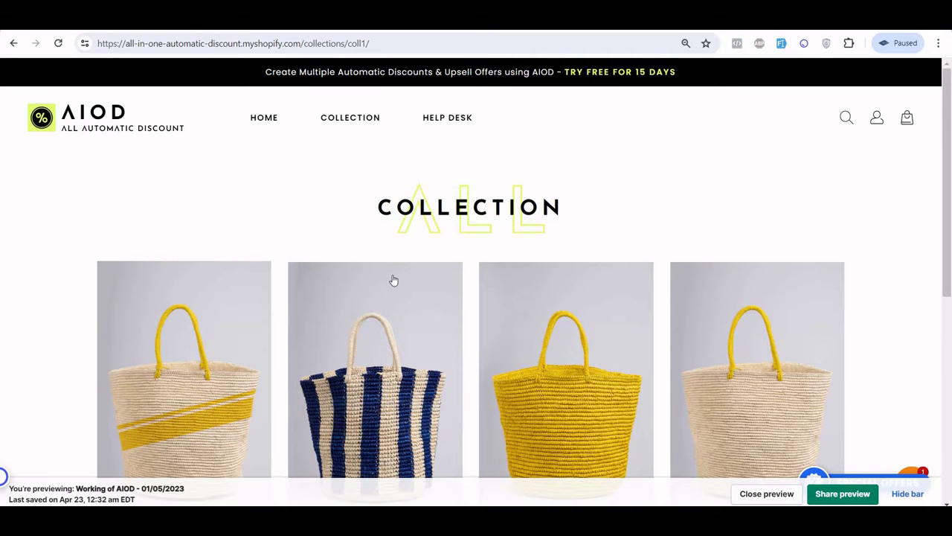
scroll(391, 279, down, 2)
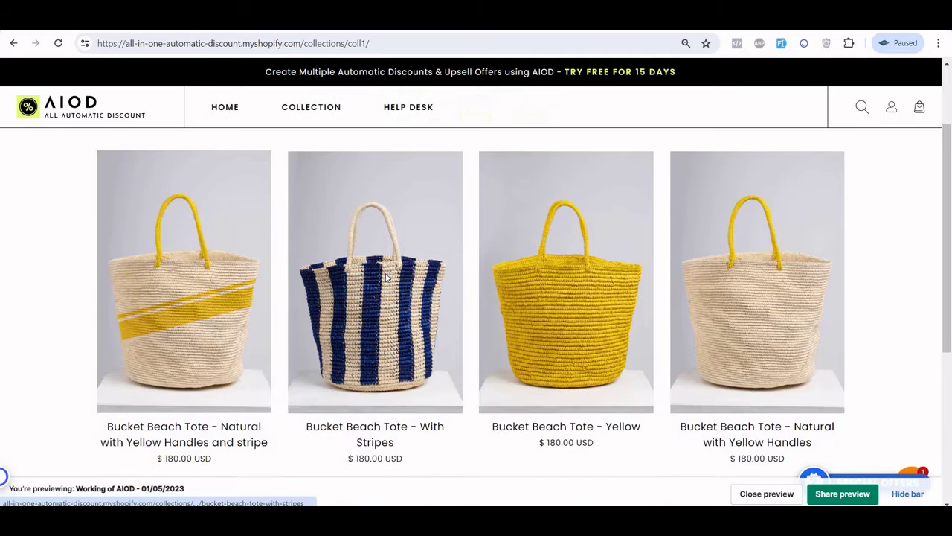
right_click(385, 276)
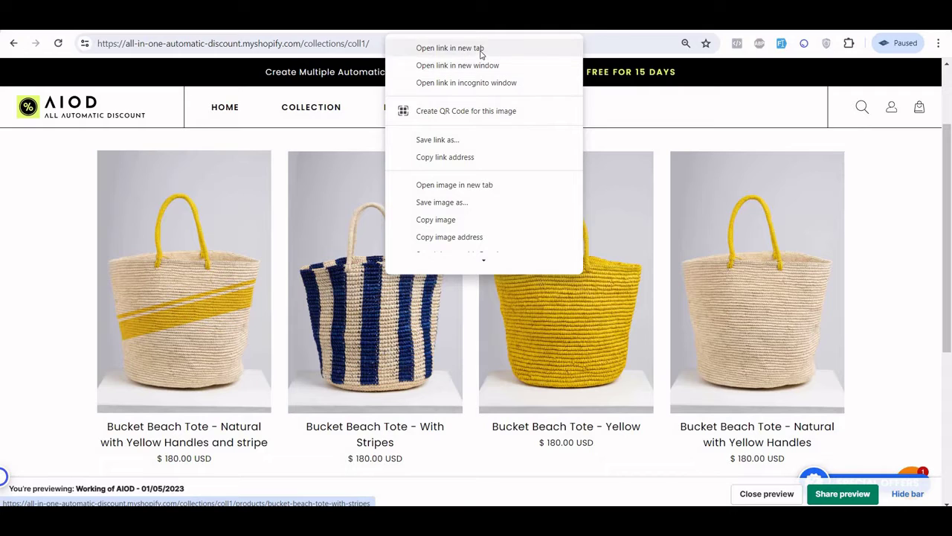
click(480, 48)
click(375, 282)
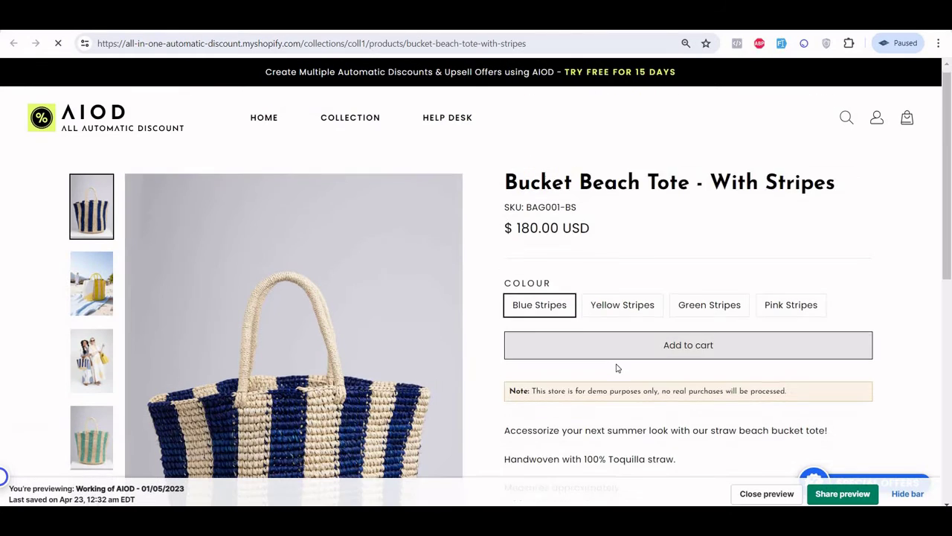
scroll(547, 393, down, 1)
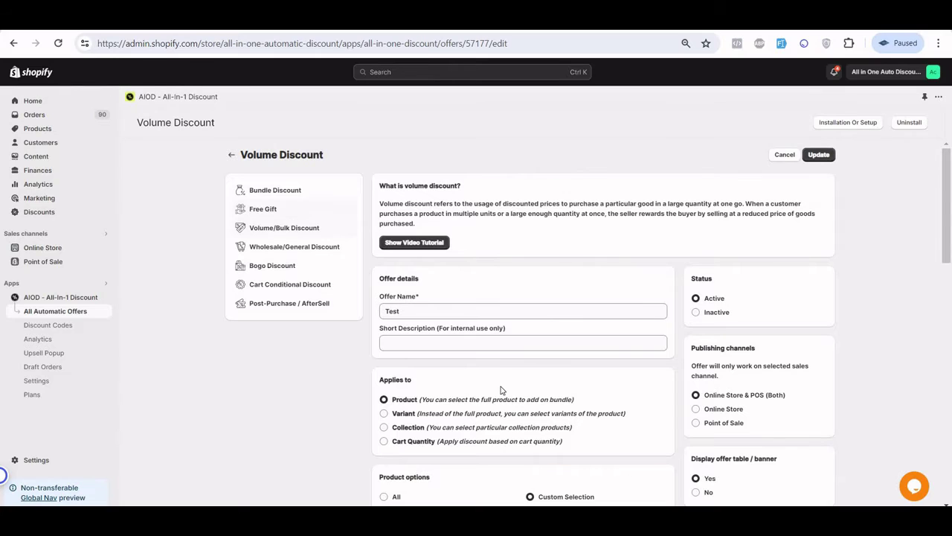
Step: Review the chosen products and discount rule of the saved Test offer in the Shopify admin
scroll(442, 383, down, 1)
scroll(413, 354, down, 3)
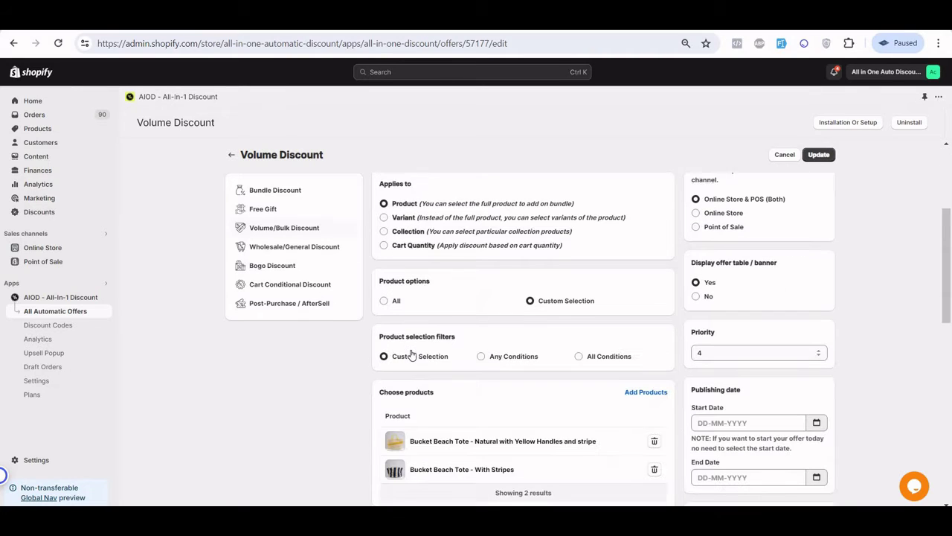
triple_click(450, 406)
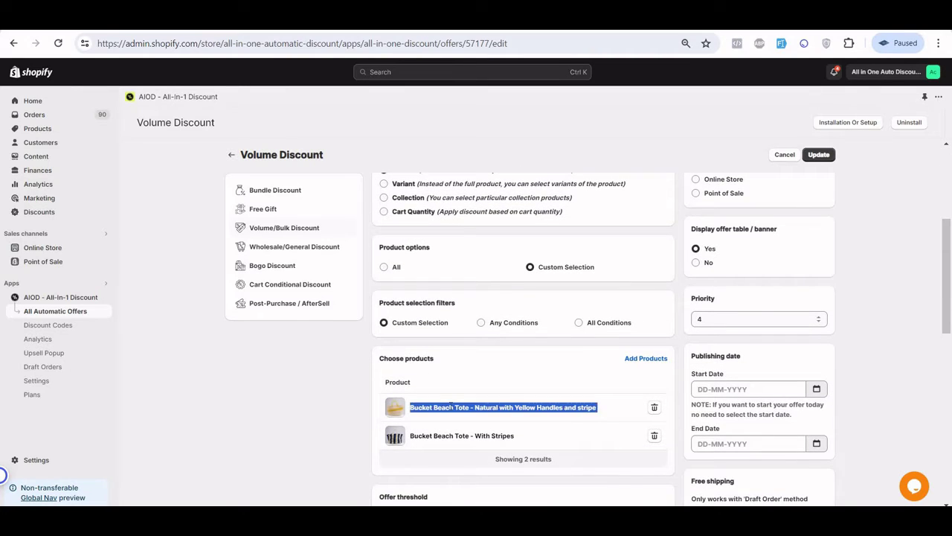
scroll(450, 407, down, 3)
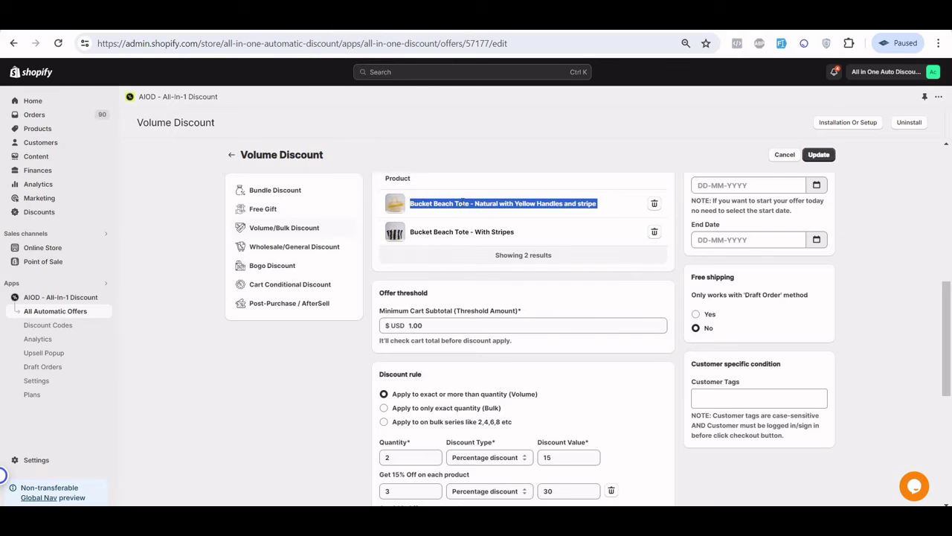
Step: Review the offer's chosen products and Applies to choices, trying the Variant option and cancelling the change
triple_click(441, 231)
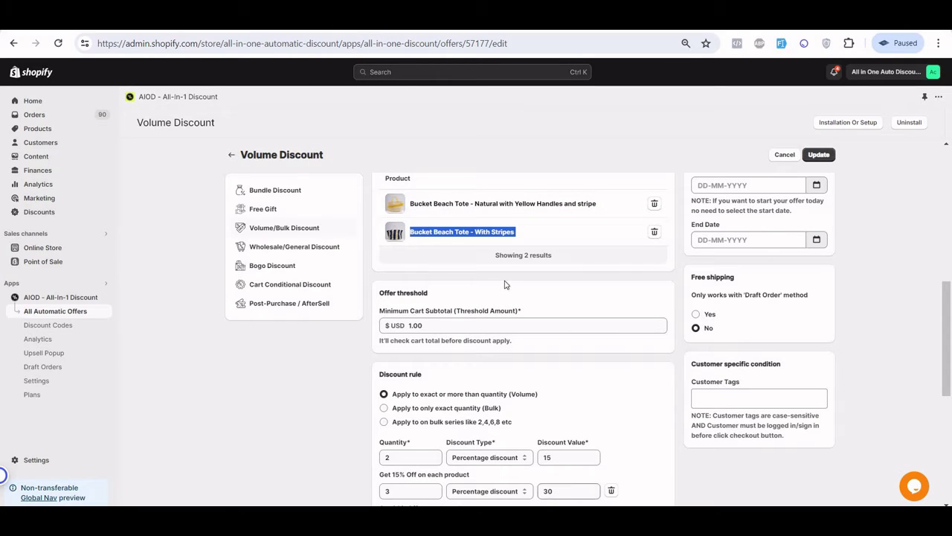
scroll(506, 286, up, 4)
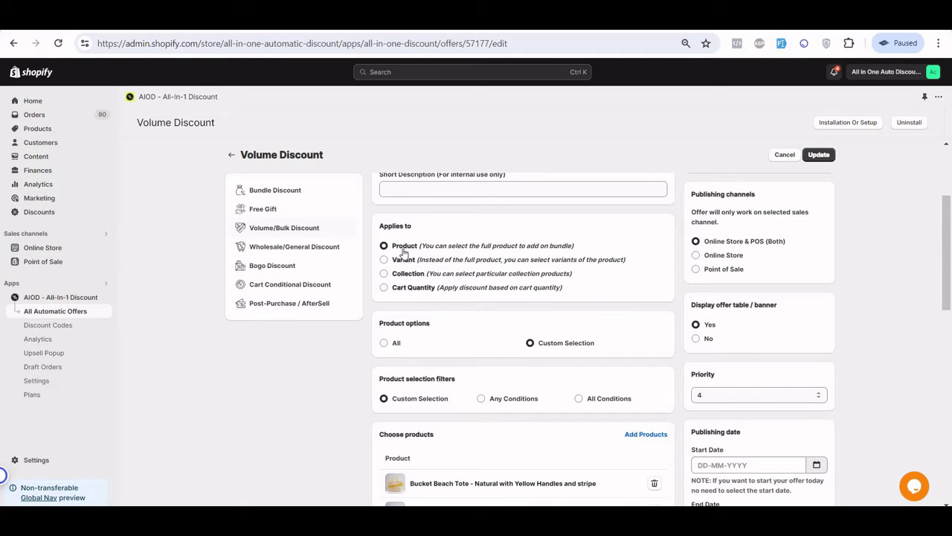
scroll(409, 447, down, 4)
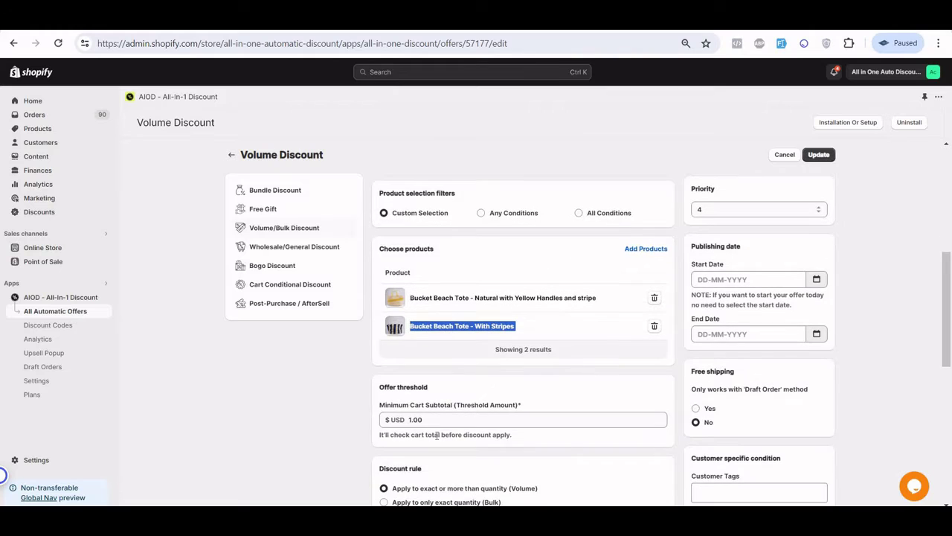
scroll(408, 468, up, 4)
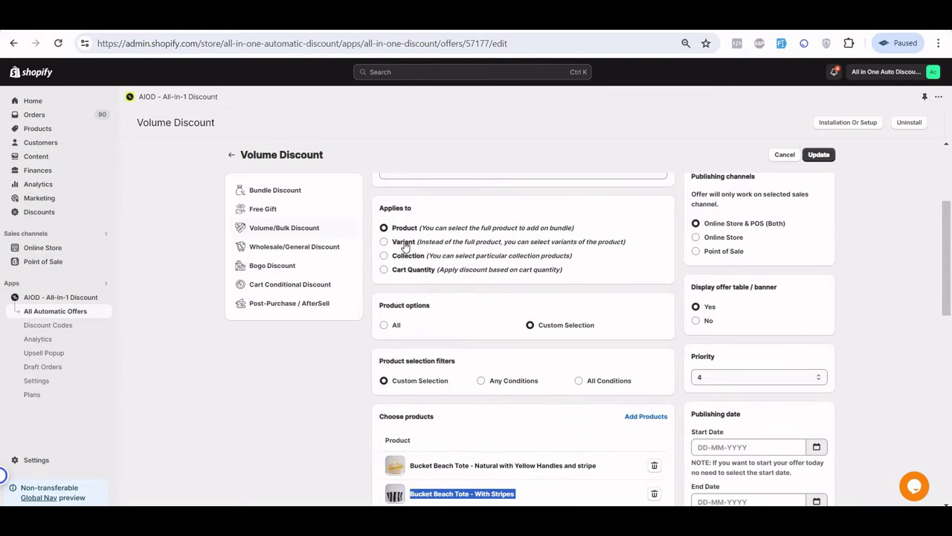
click(405, 244)
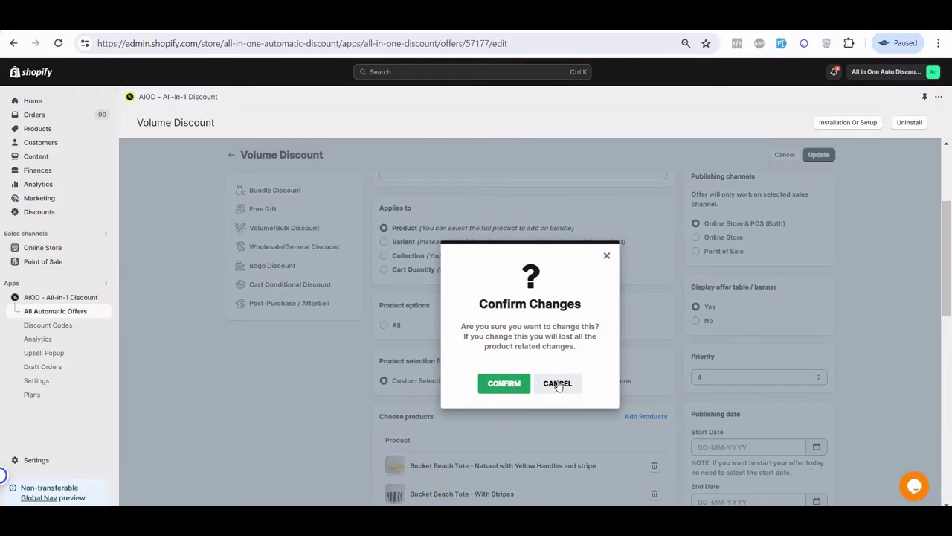
click(558, 383)
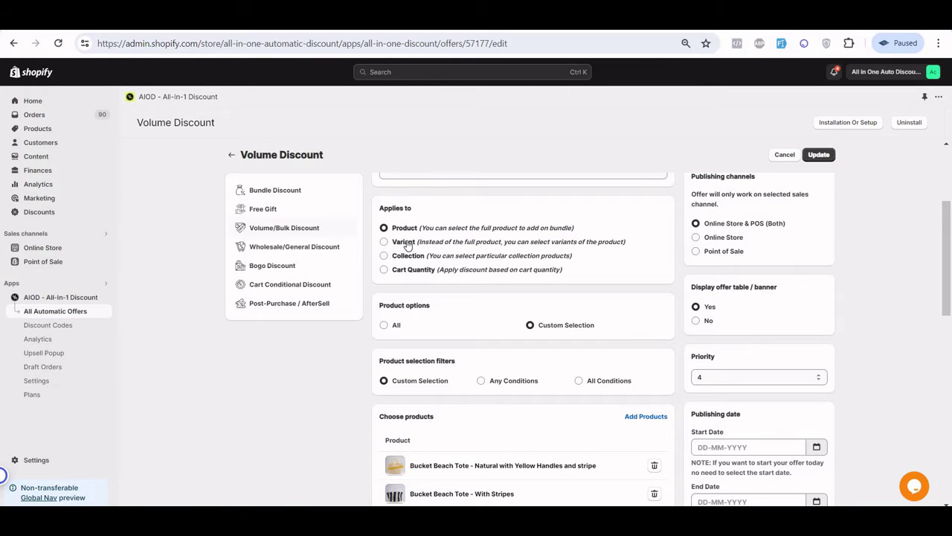
scroll(479, 364, down, 3)
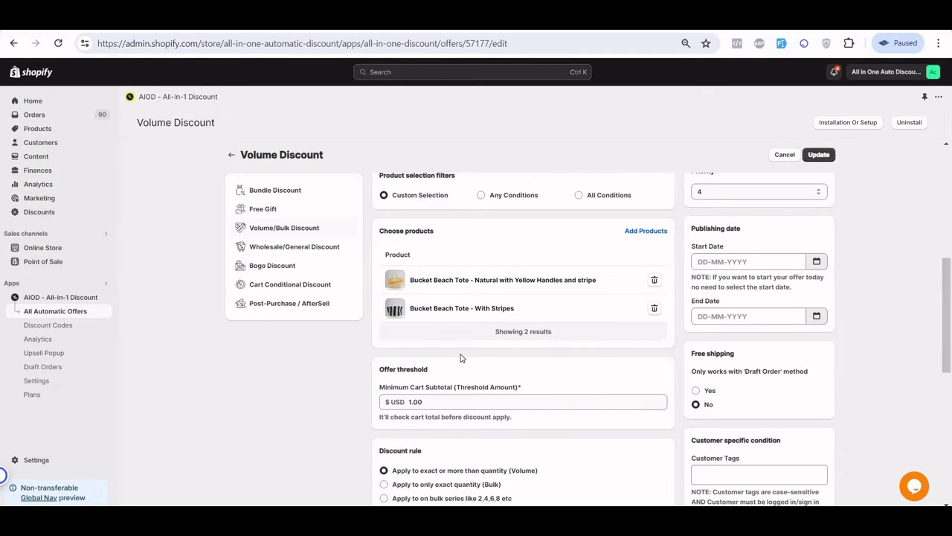
scroll(460, 358, up, 3)
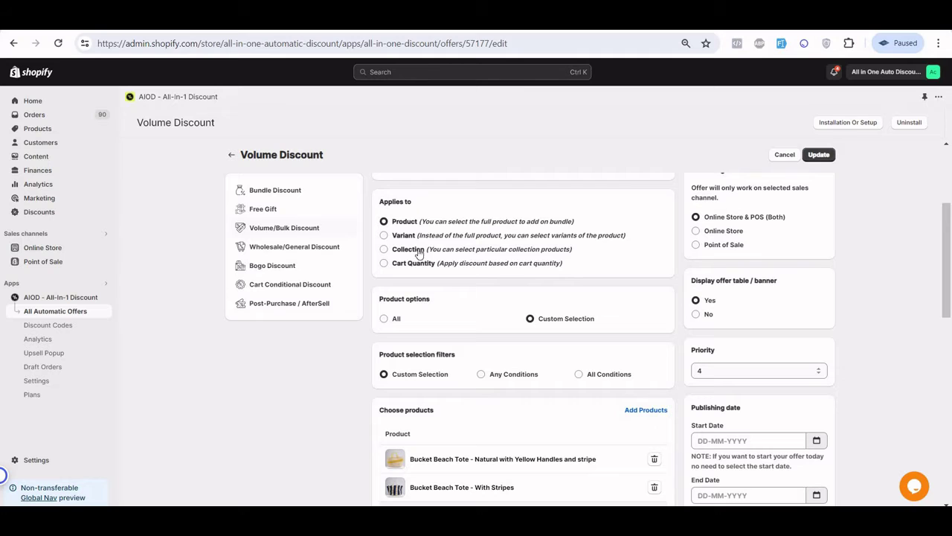
Step: Change the offer to apply to Collection, confirm the change, and review the collection product quantity count options
click(418, 255)
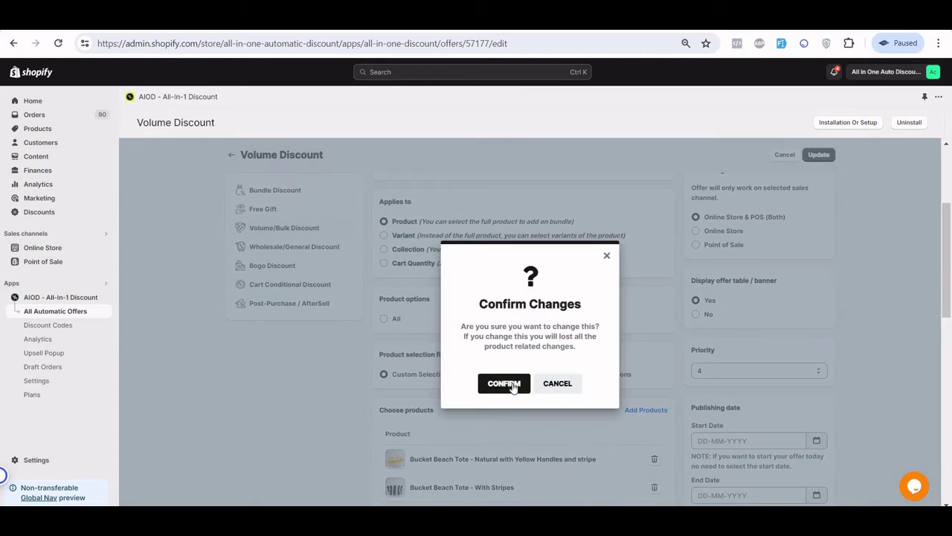
click(514, 383)
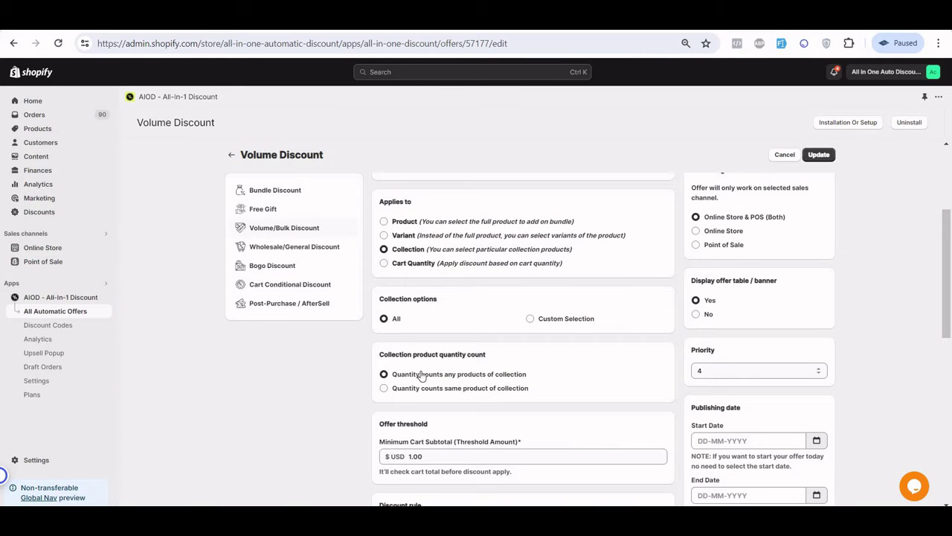
triple_click(421, 376)
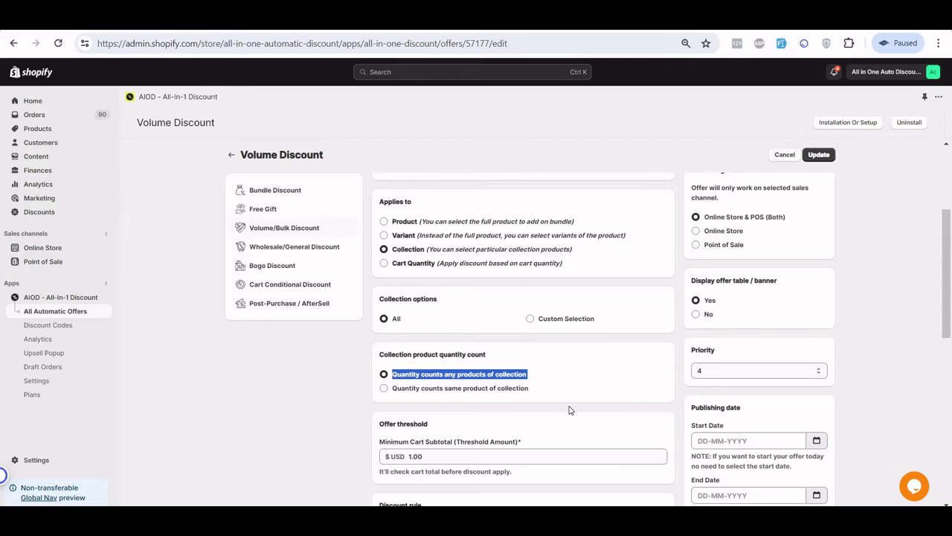
scroll(569, 410, down, 2)
scroll(531, 298, up, 2)
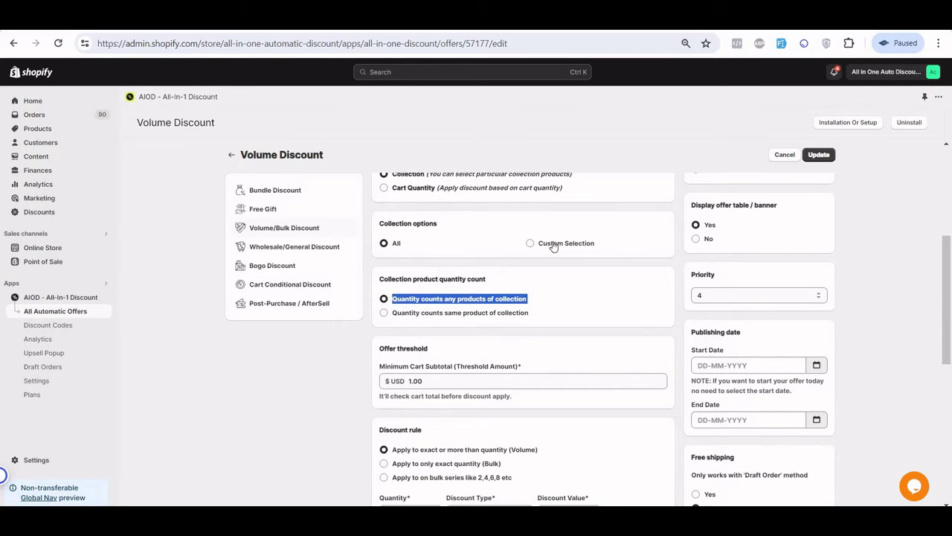
Step: Set the collection options to Custom Selection and add the Coll1 collection to the offer
click(554, 246)
click(648, 350)
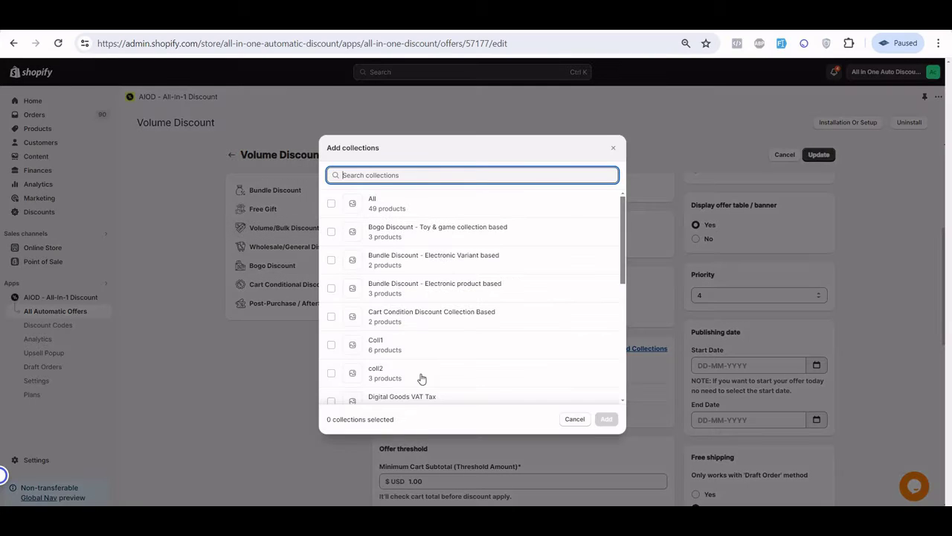
click(371, 348)
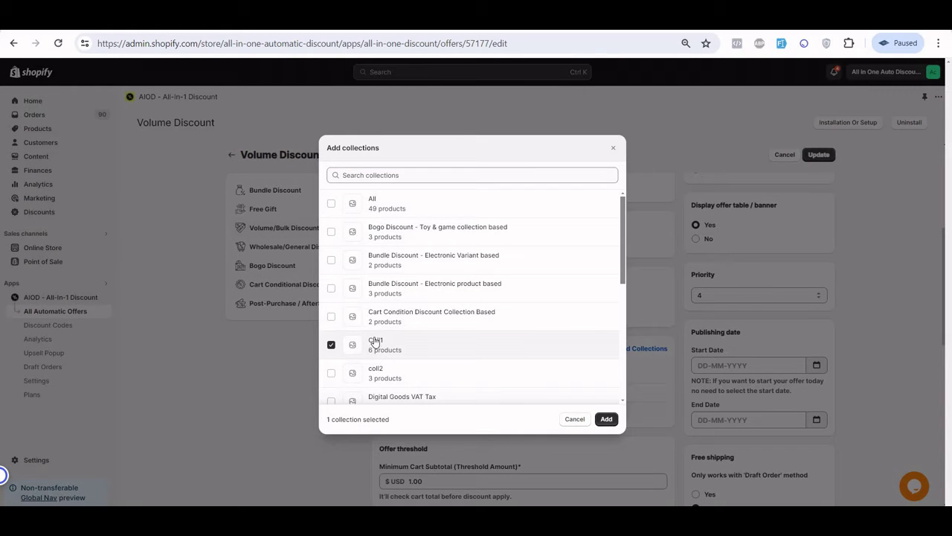
click(607, 419)
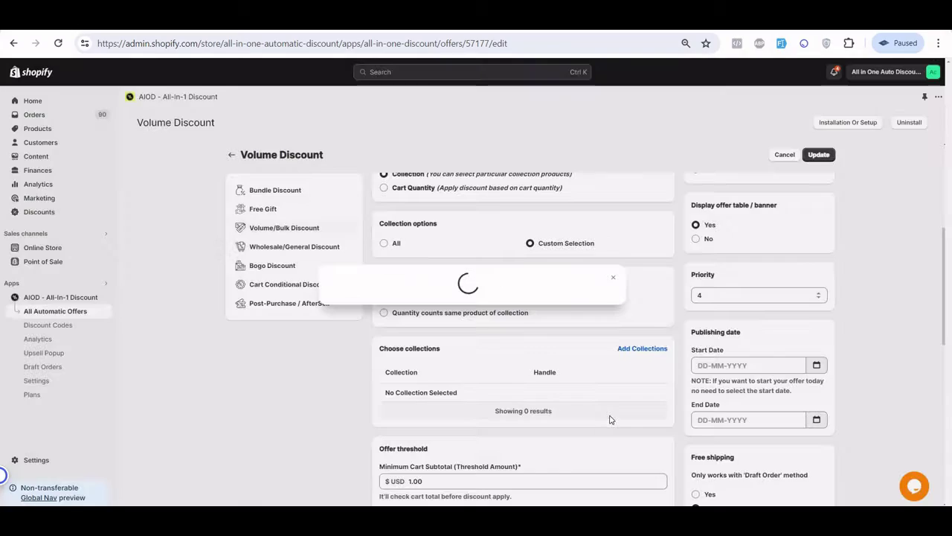
double_click(534, 397)
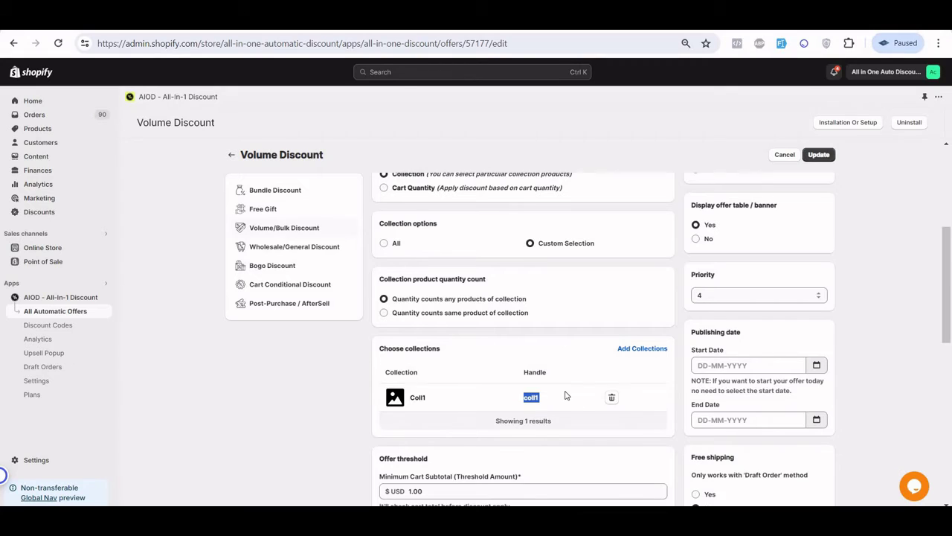
Step: Review the discount rule and Applies to choices, trying the Cart Quantity option and cancelling the change
scroll(566, 393, down, 3)
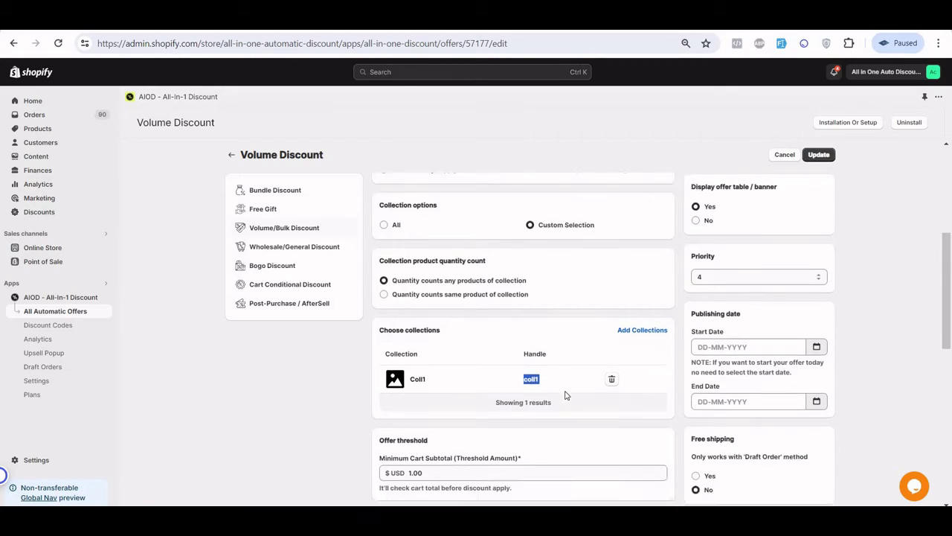
double_click(559, 467)
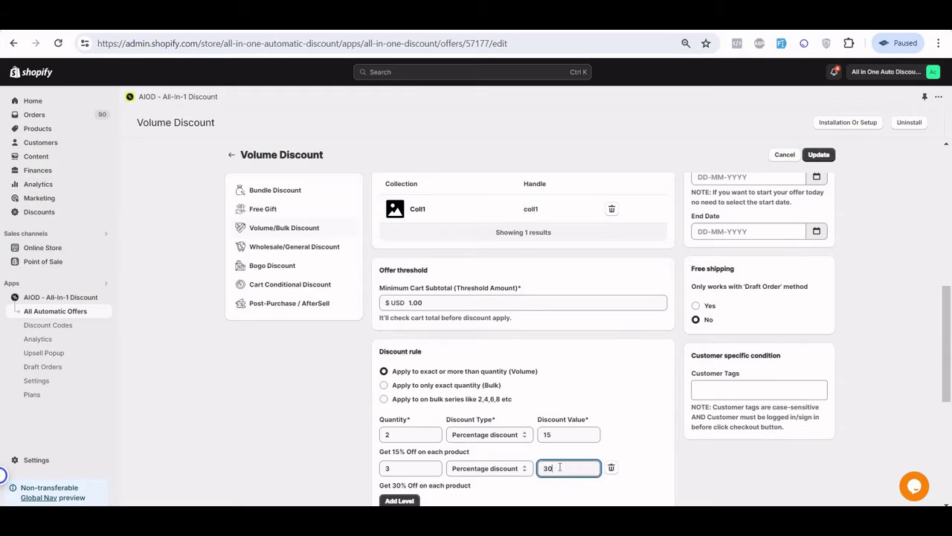
scroll(480, 327, up, 1)
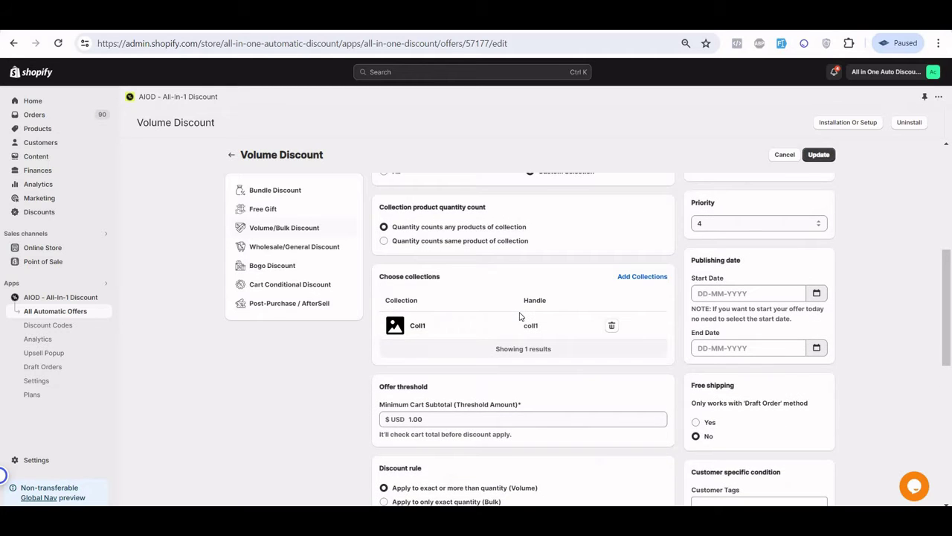
scroll(521, 316, up, 2)
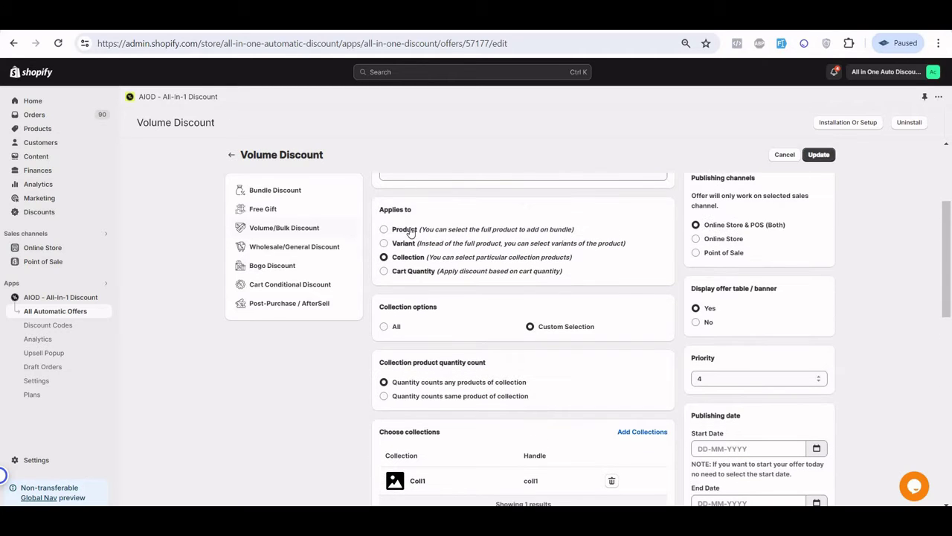
click(414, 273)
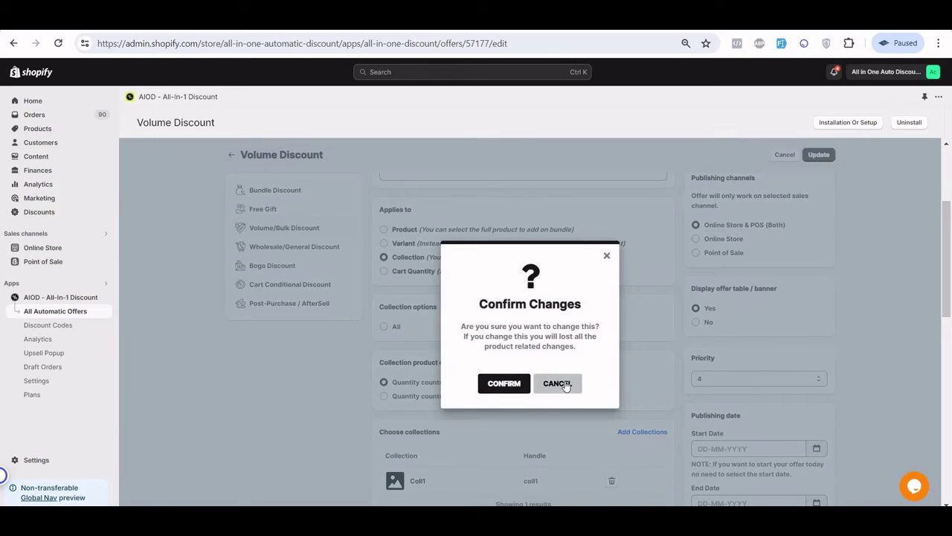
click(566, 384)
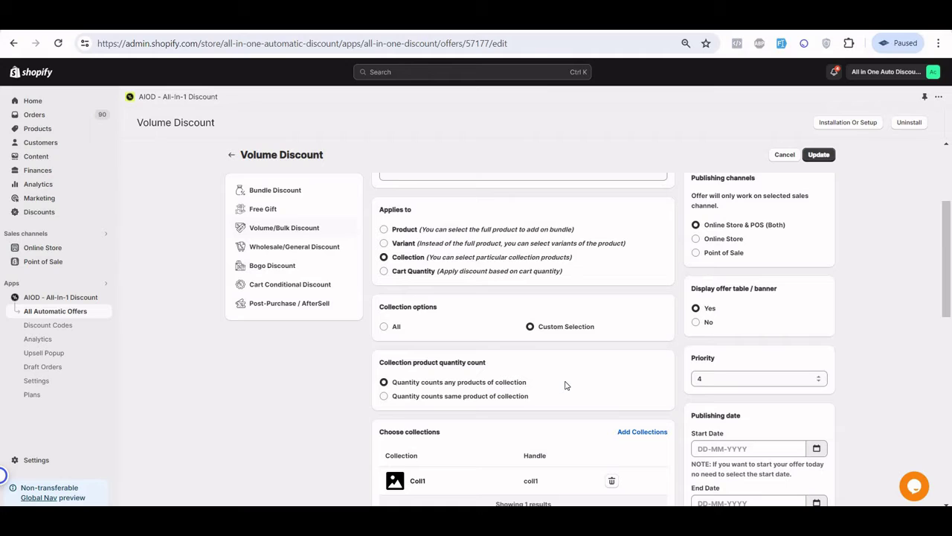
Step: Check the chosen collection and discount levels, and save the updated volume discount offer
scroll(566, 385, down, 1)
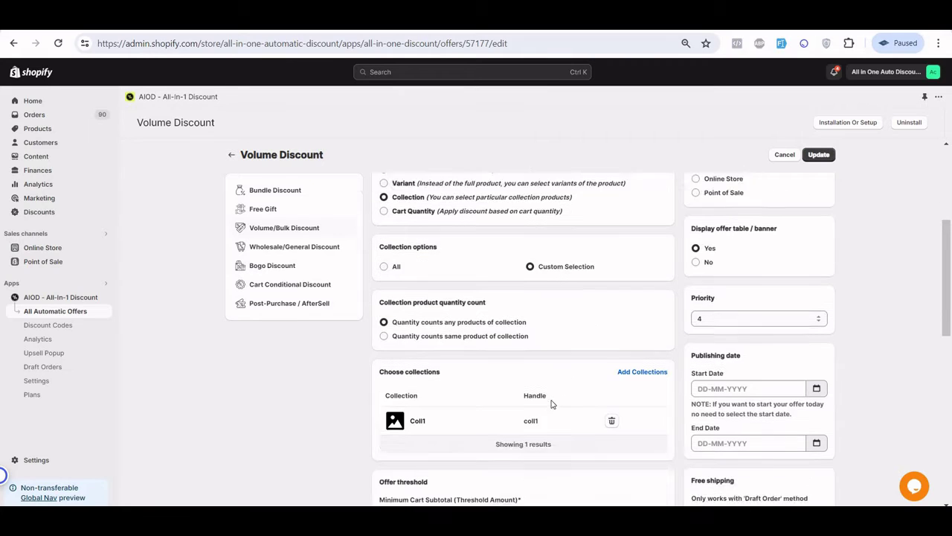
double_click(528, 403)
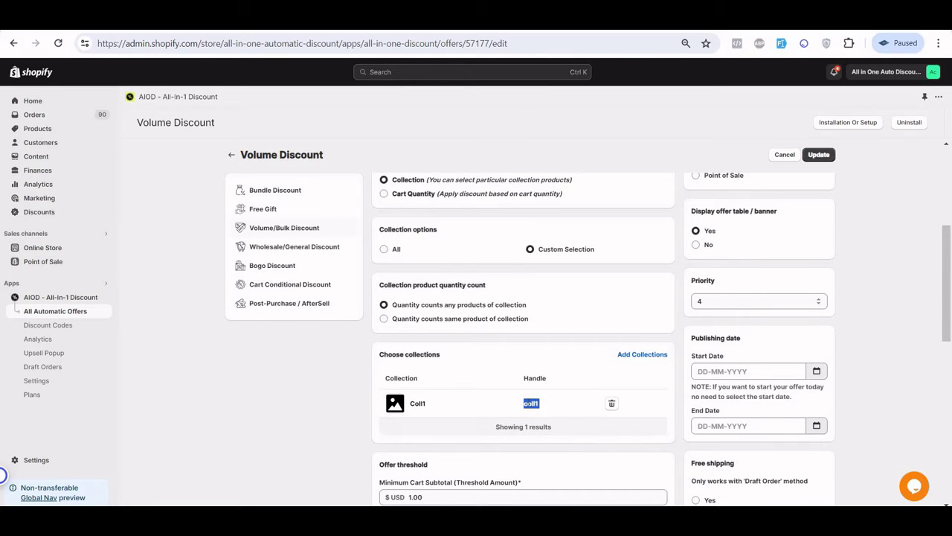
scroll(528, 402, down, 4)
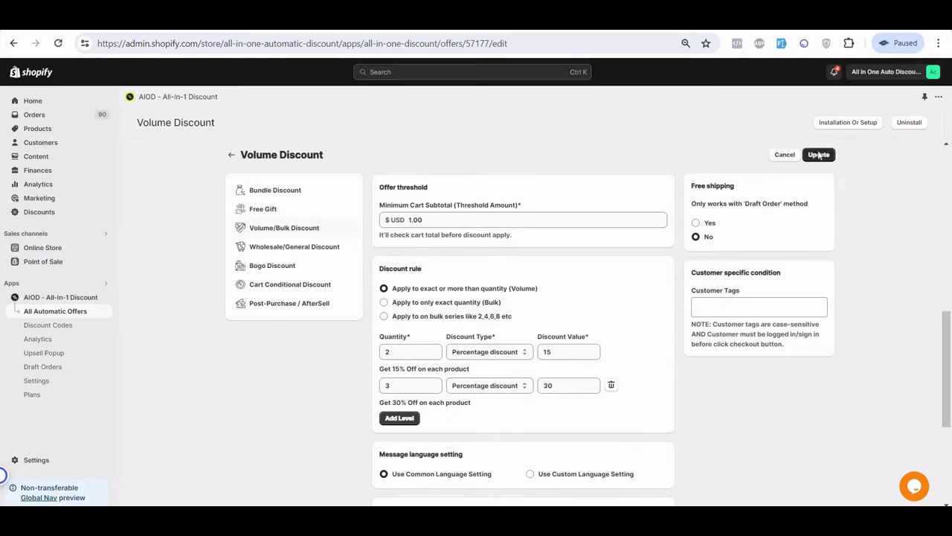
click(818, 155)
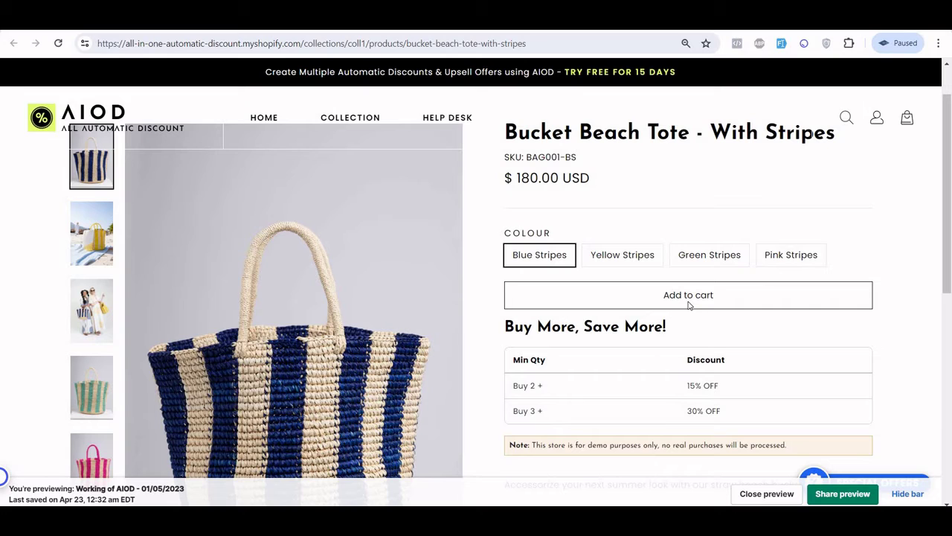
Step: Add the blue-striped "Bucket Beach Tote - With Stripes" to the storefront cart and review the discounts on all cart items
click(689, 303)
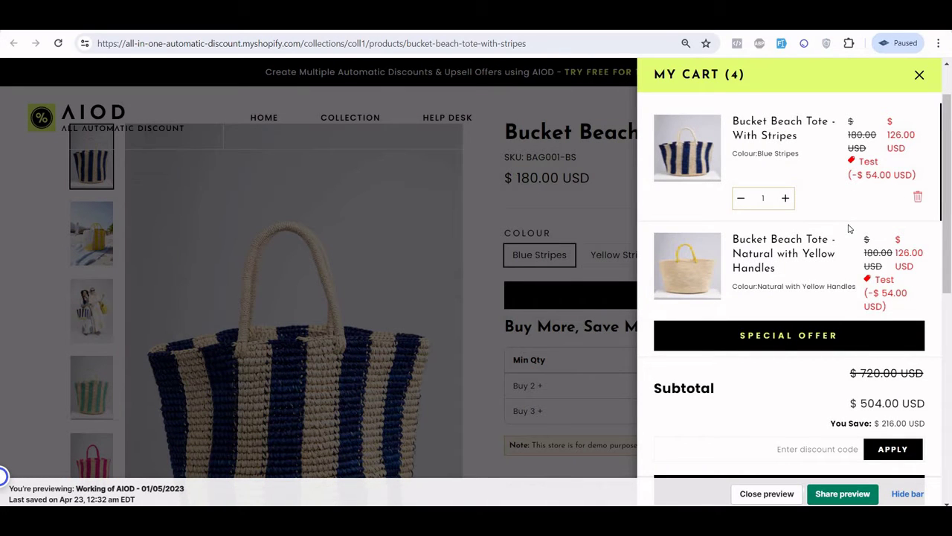
scroll(850, 227, down, 1)
scroll(912, 189, up, 1)
scroll(867, 177, down, 5)
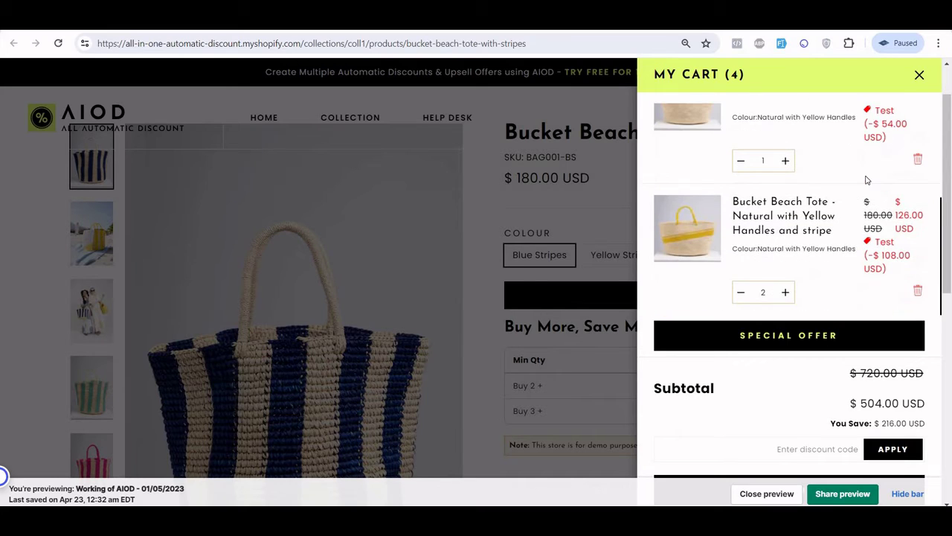
scroll(866, 179, up, 5)
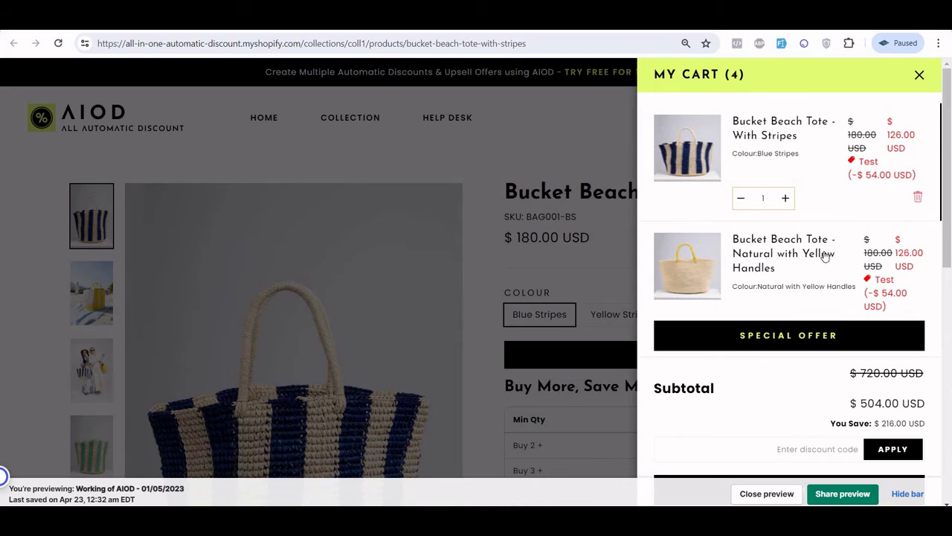
Step: Remove both "Natural with Yellow Handles" tote products from the cart, keeping only the striped tote
scroll(898, 253, down, 2)
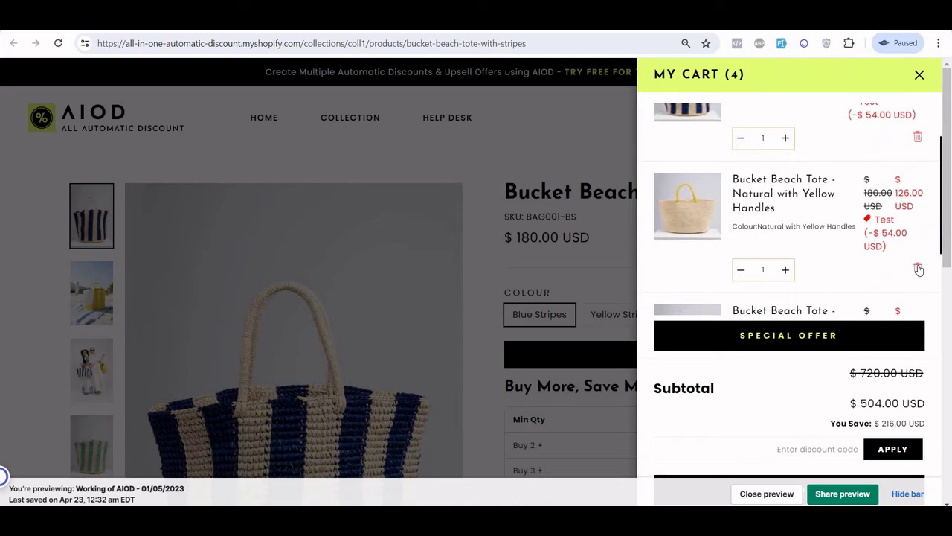
click(918, 269)
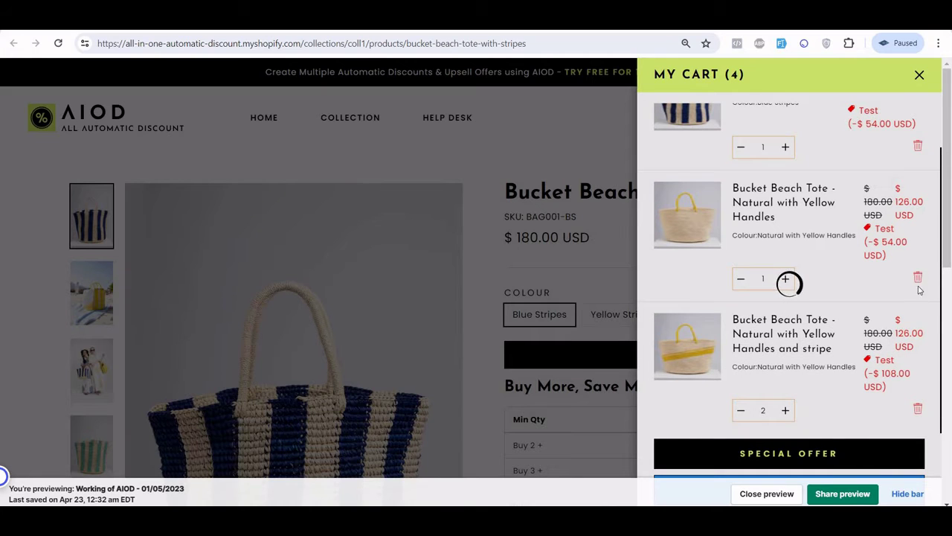
click(919, 292)
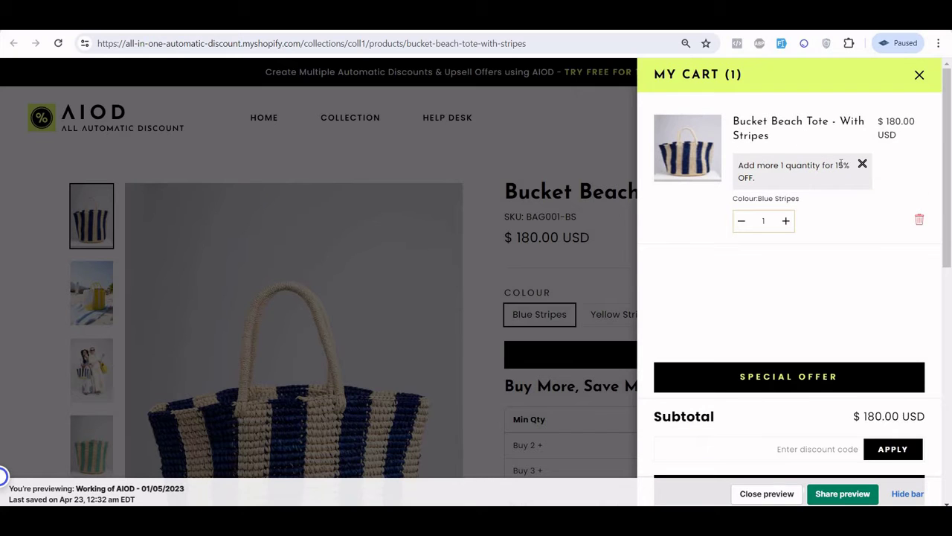
Step: Close and reopen the cart, and raise the "Bucket Beach Tote - With Stripes" quantity to 2
click(565, 388)
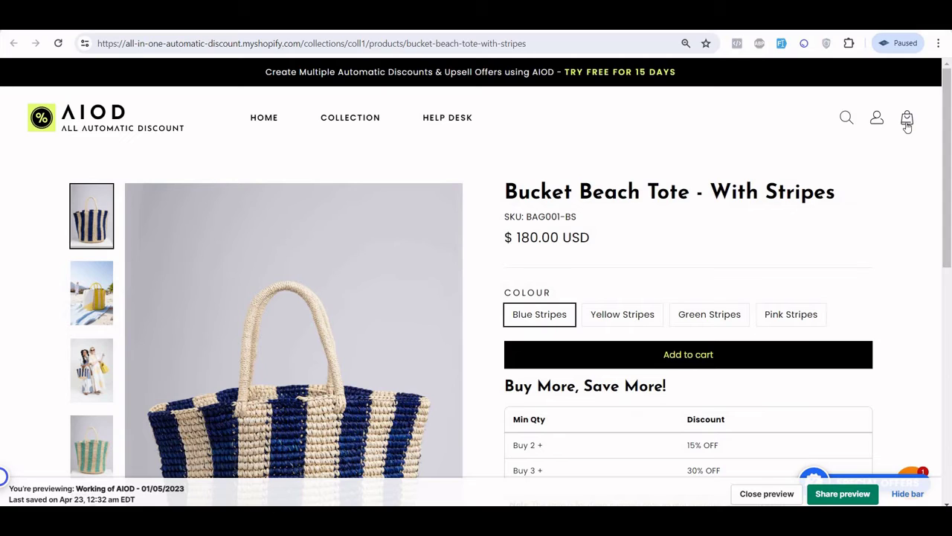
click(908, 119)
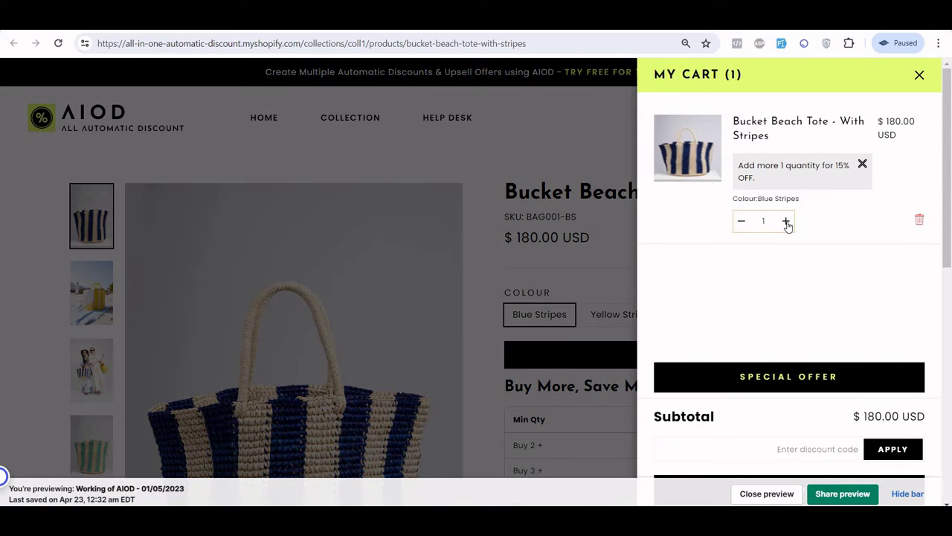
click(786, 222)
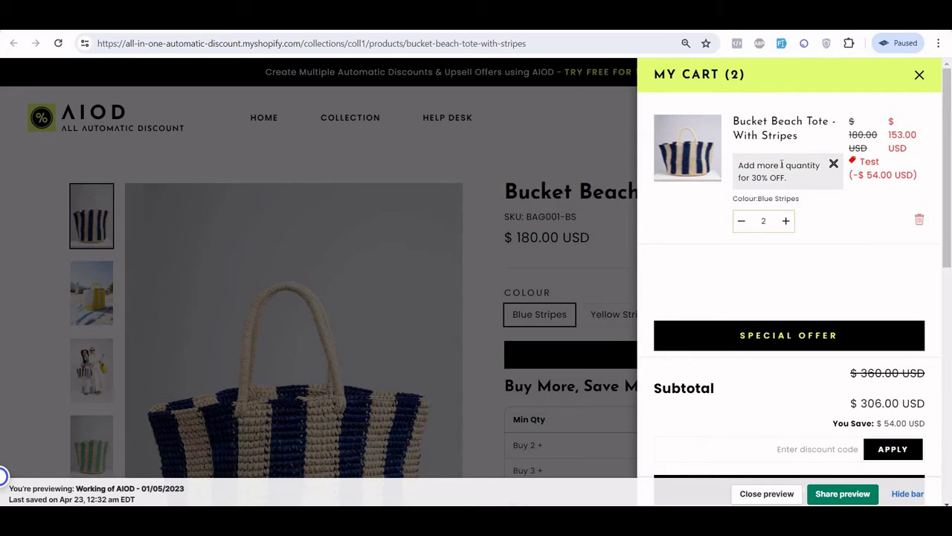
Step: Close the cart, return to the Coll1 collection and add "Bucket Beach Tote - Natural with Yellow Handles and stripe" to the cart
click(512, 195)
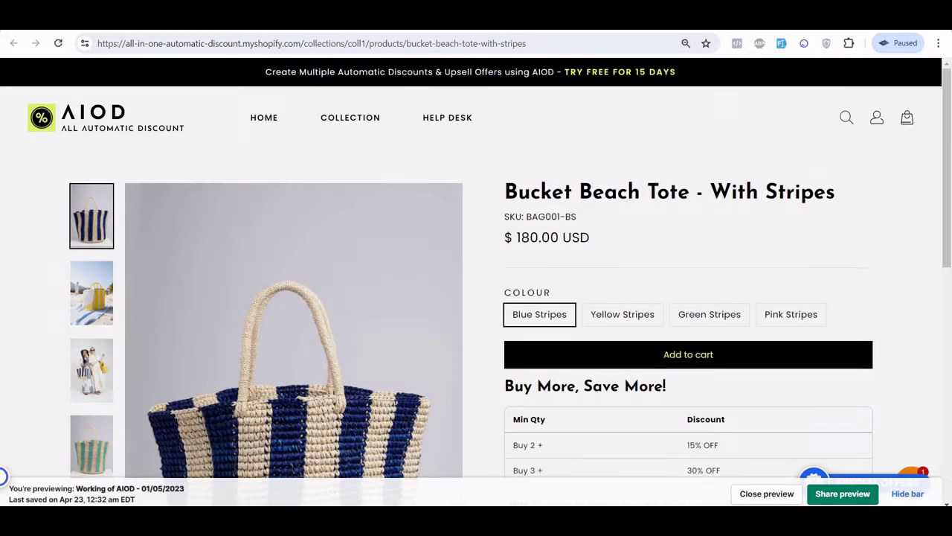
key(alt+Left)
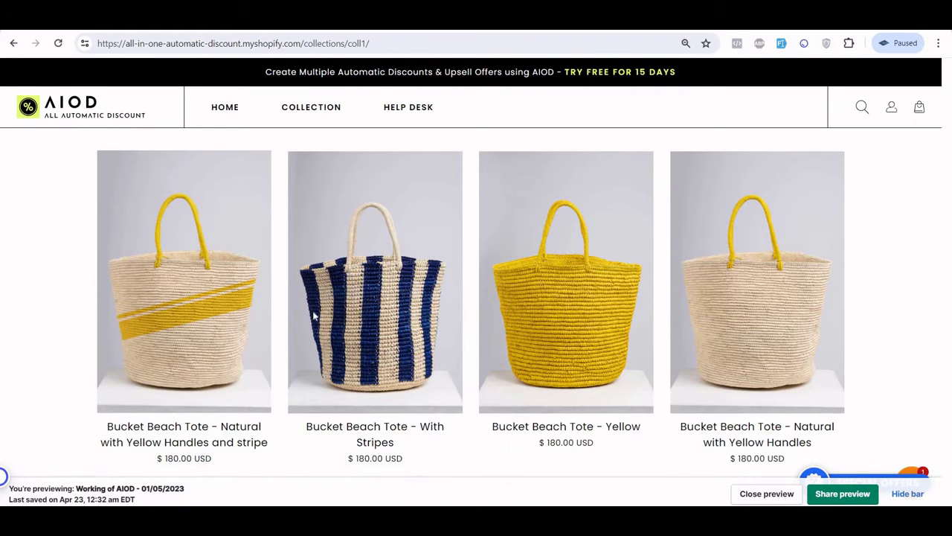
click(189, 285)
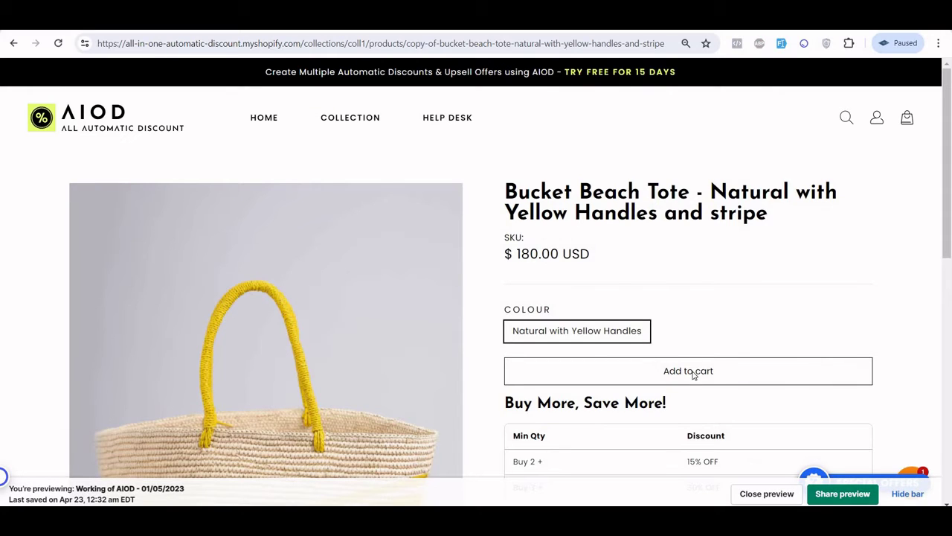
click(693, 374)
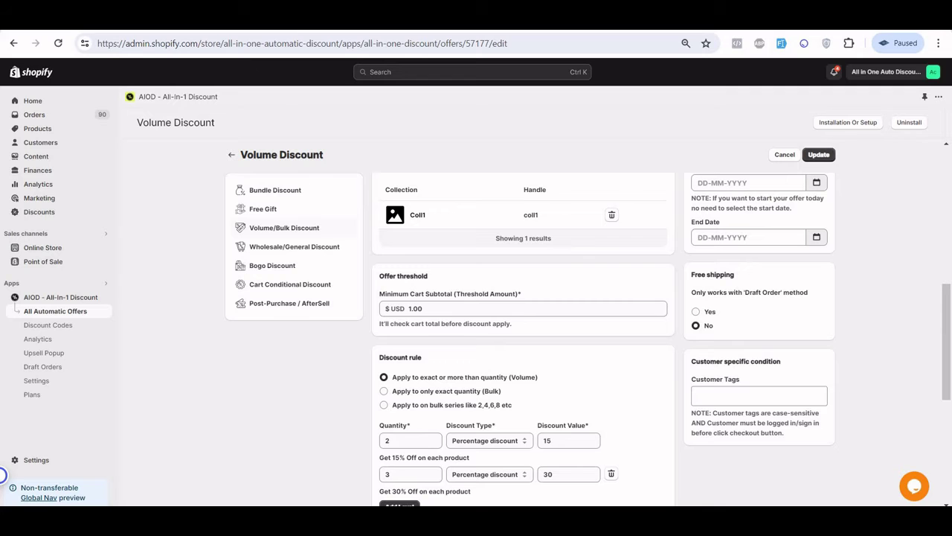
Step: In the volume discount offer, set the collection product quantity count to "Quantity counts same product of collection" and save the offer
scroll(482, 265, up, 2)
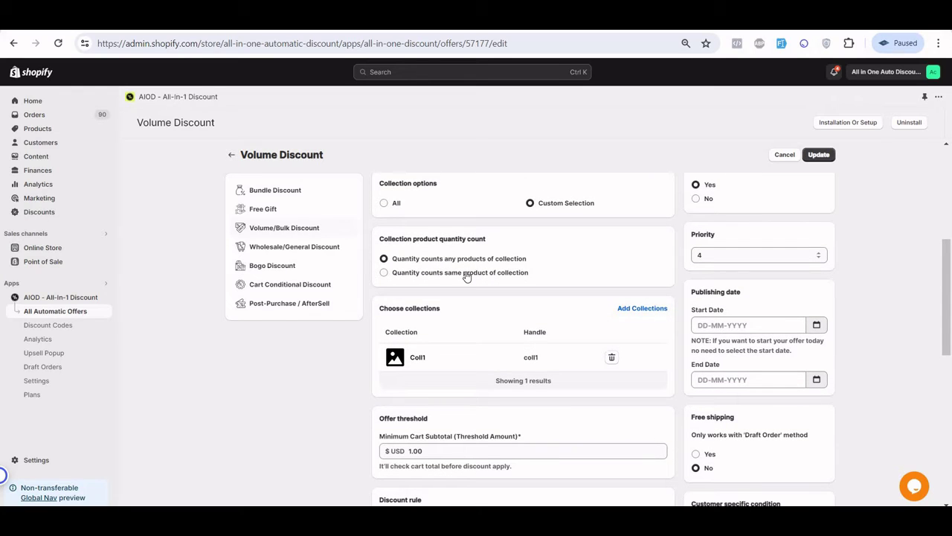
click(467, 276)
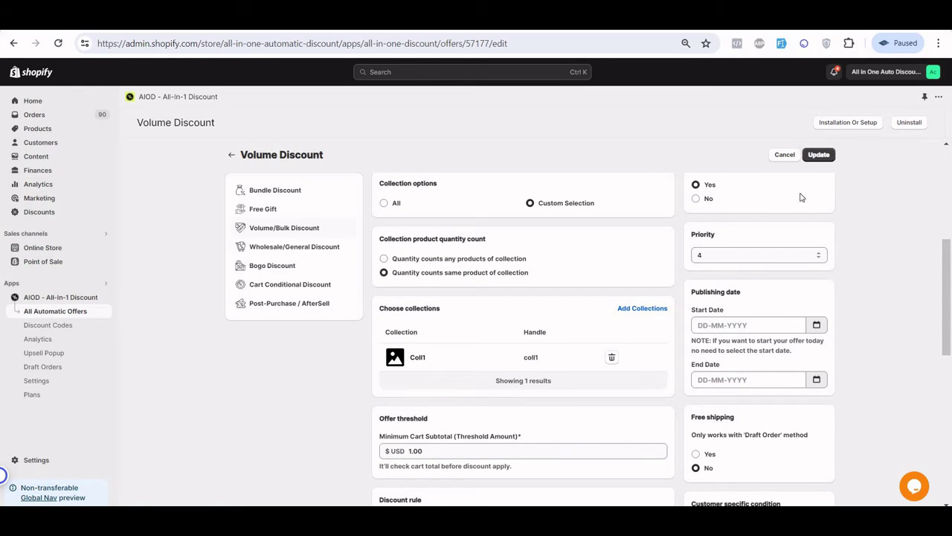
click(819, 155)
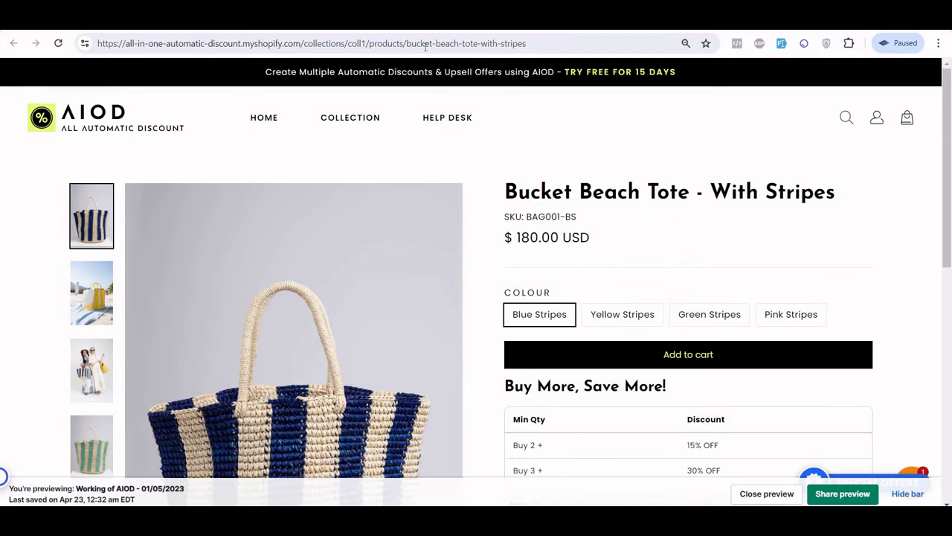
Step: Reload the striped tote's storefront page, open the cart and review each item's discount and add-more message
click(425, 45)
key(Return)
click(908, 118)
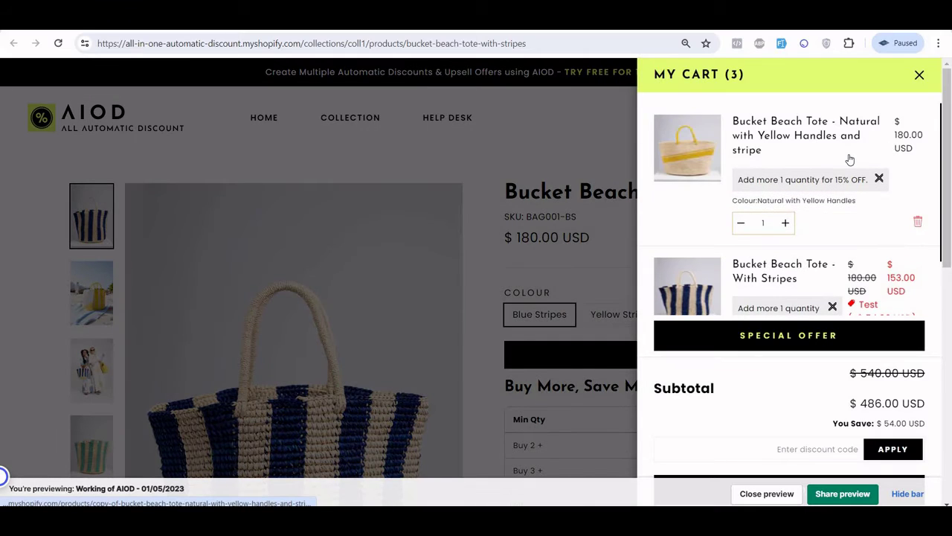
scroll(825, 191, down, 1)
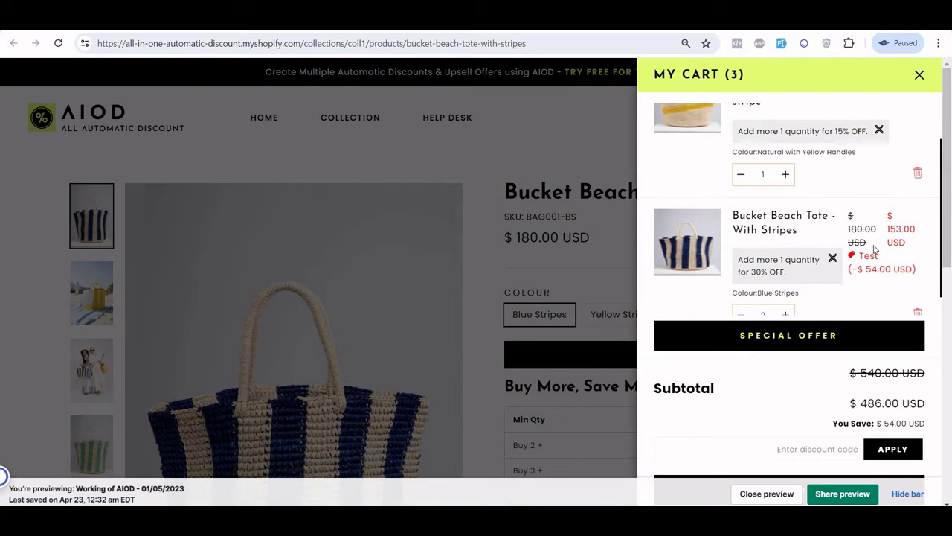
triple_click(893, 232)
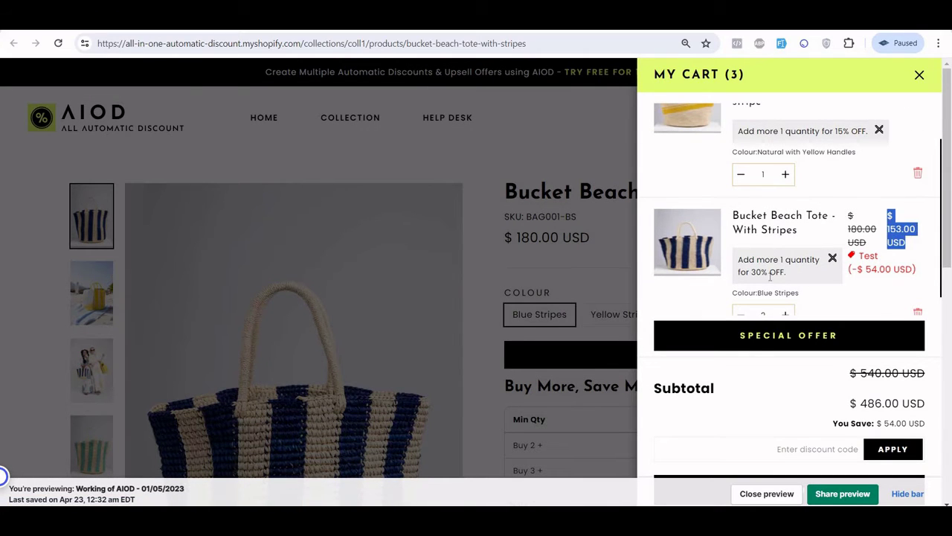
triple_click(760, 272)
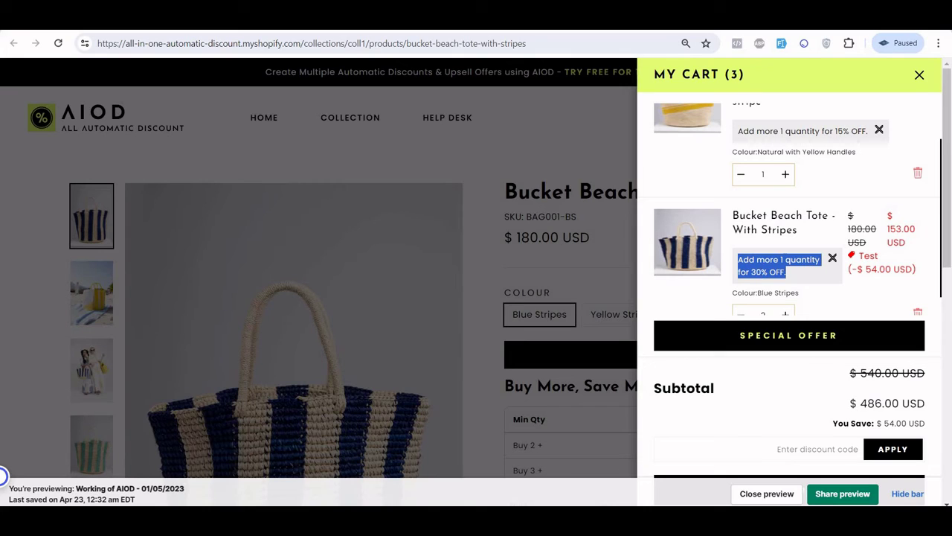
double_click(802, 260)
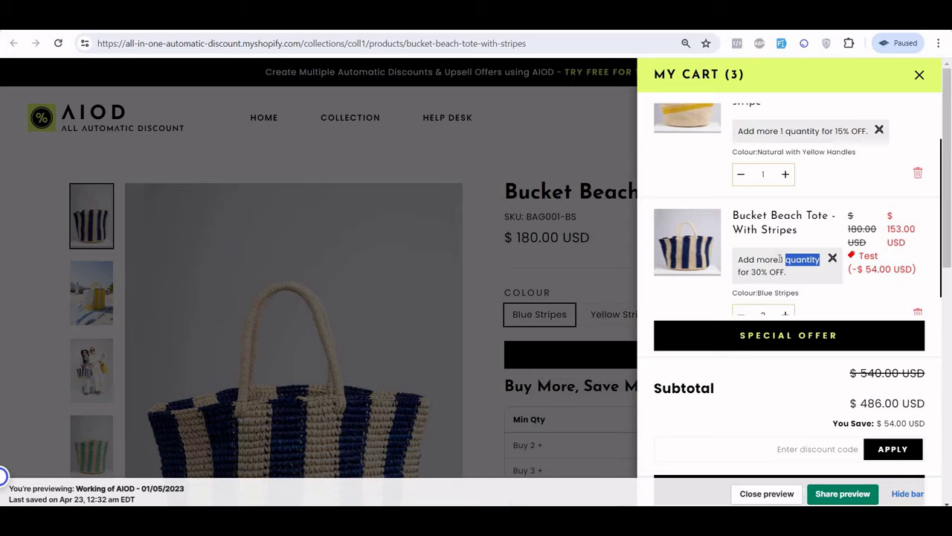
scroll(780, 259, down, 1)
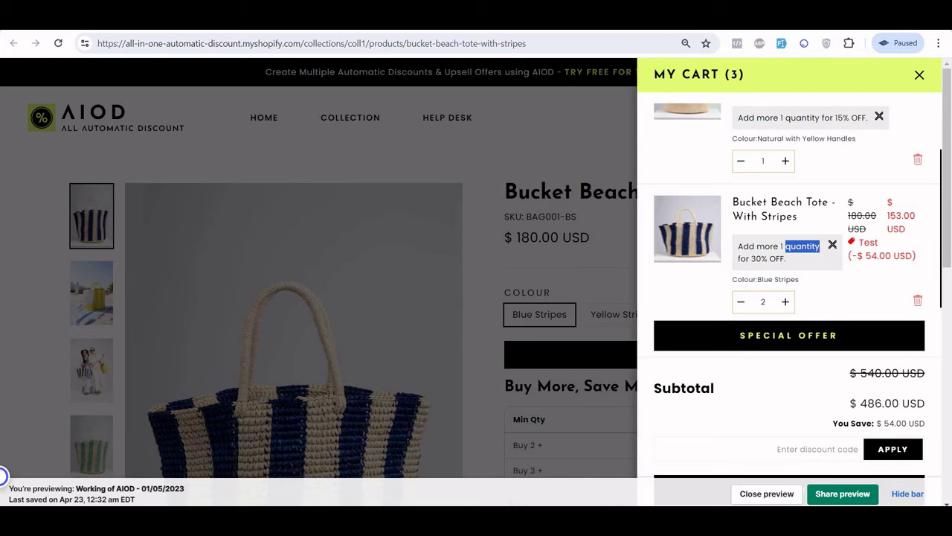
Step: Return to the volume discount offer, check the exact-or-more quantity rule, and set the second discount level's quantity to 5
click(89, 16)
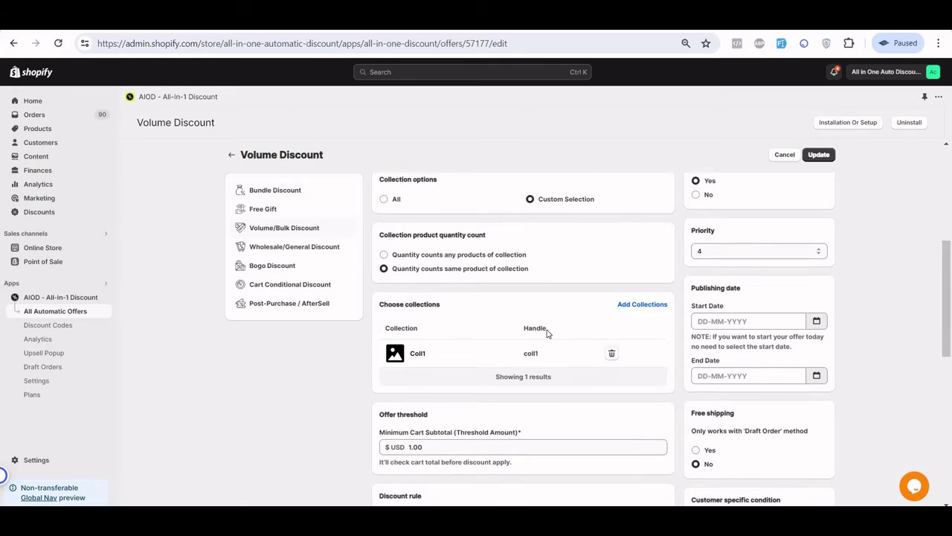
scroll(547, 332, down, 2)
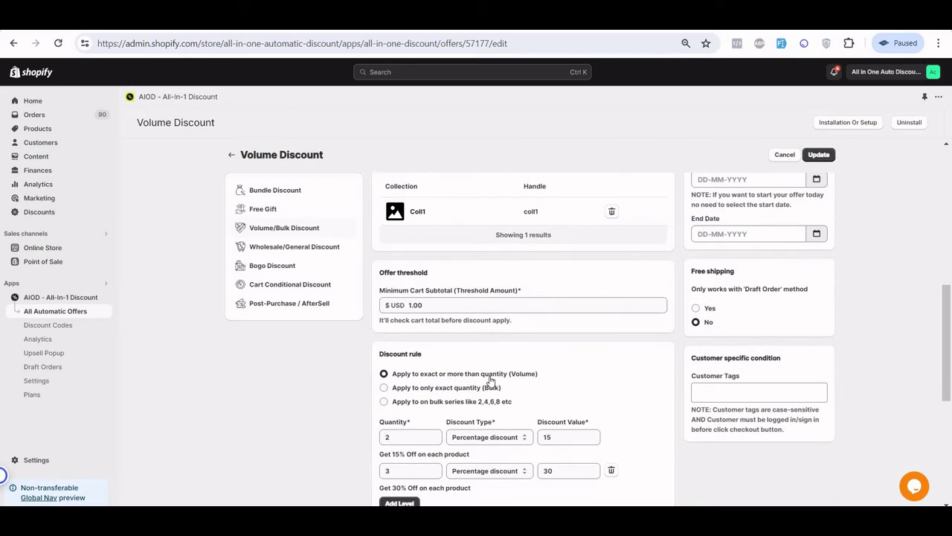
scroll(490, 381, down, 1)
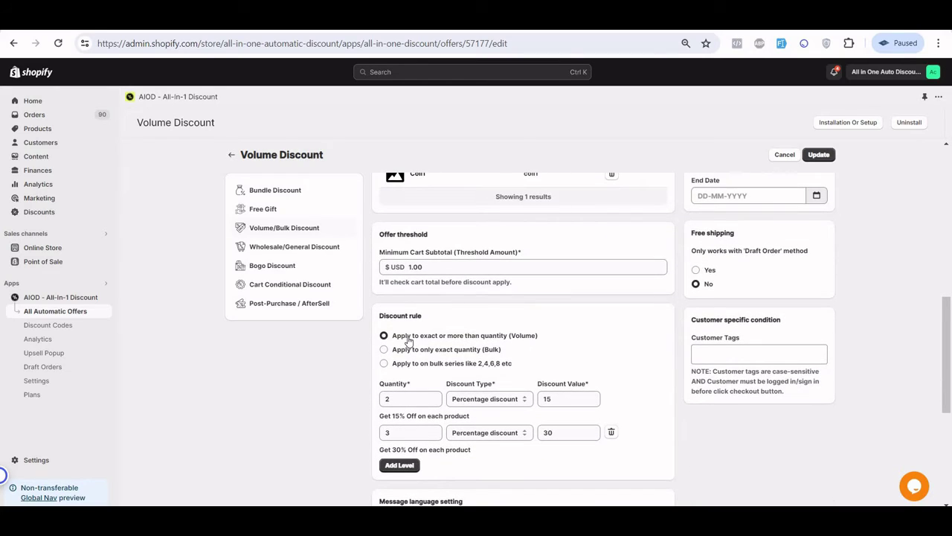
triple_click(408, 338)
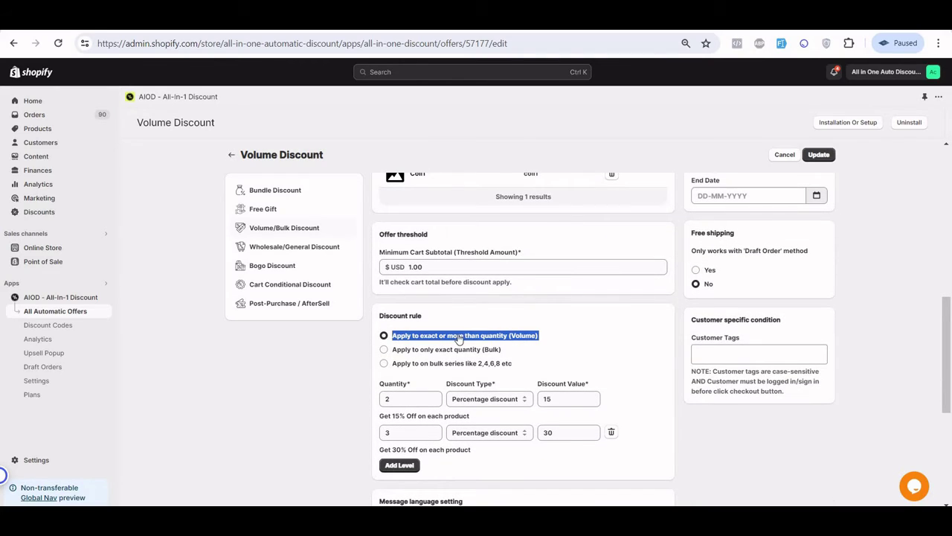
click(395, 434)
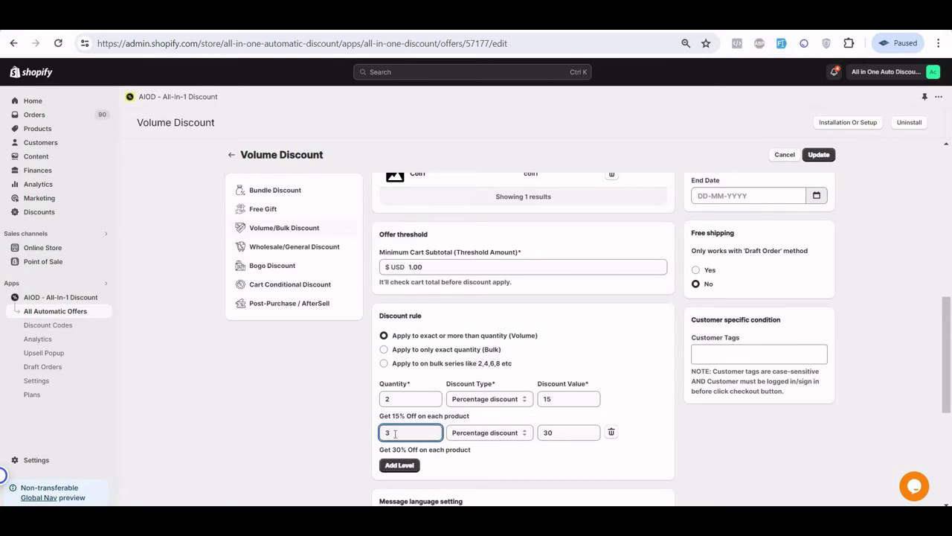
key(BackSpace)
text(5)
click(642, 384)
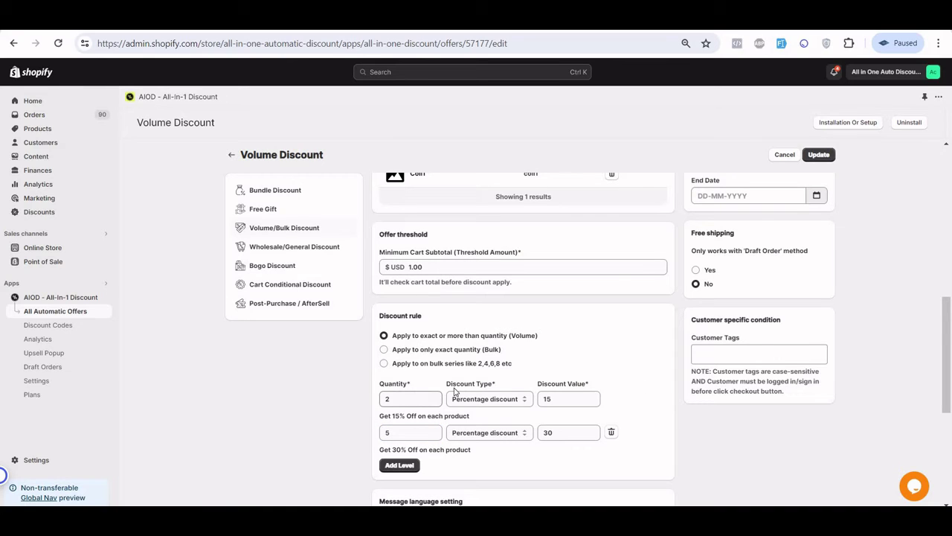
Step: Review both levels' discount values under the exact-or-more quantity (Volume) rule, re-entering 2 as the first level's quantity
double_click(554, 432)
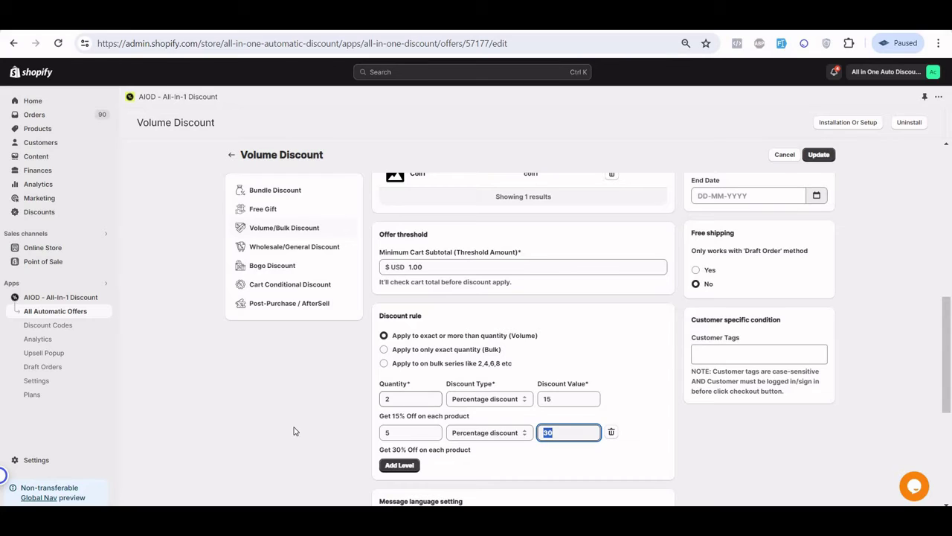
double_click(412, 396)
text(2)
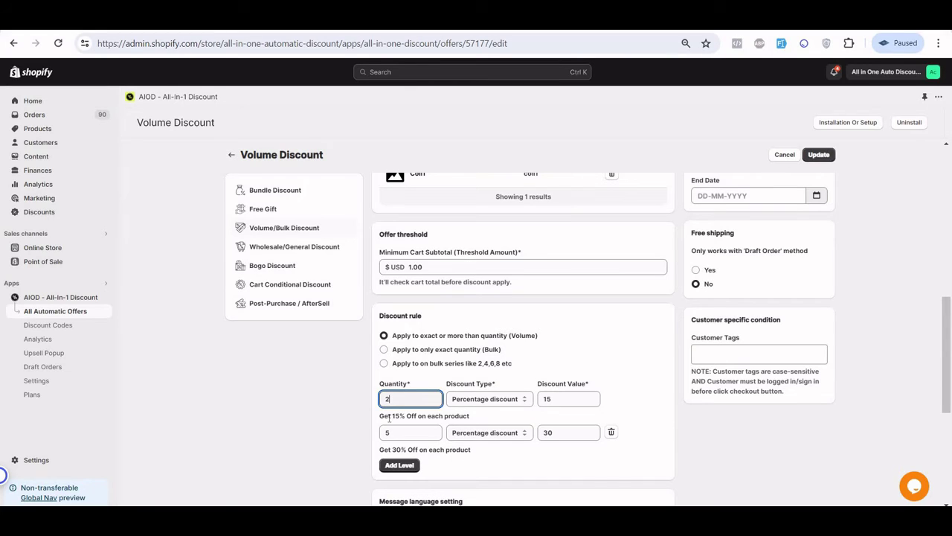
triple_click(389, 416)
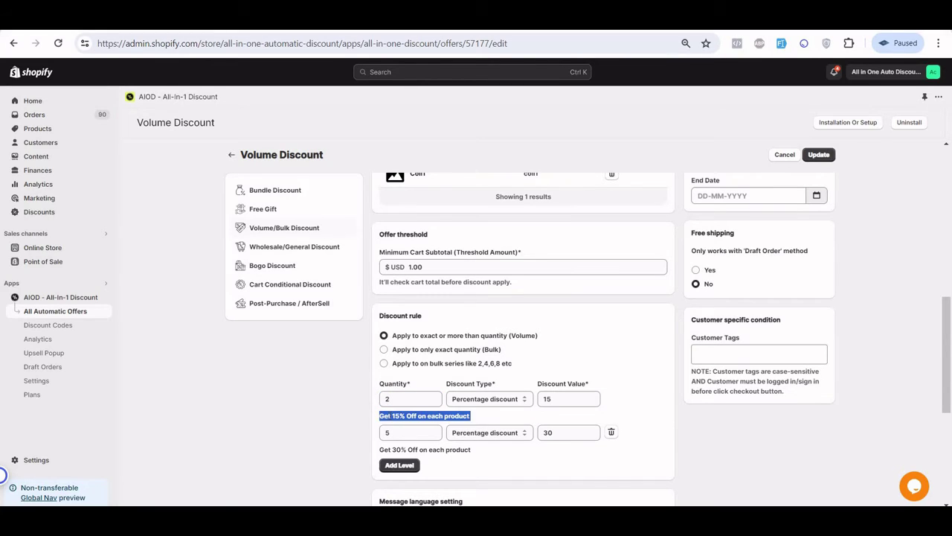
click(578, 402)
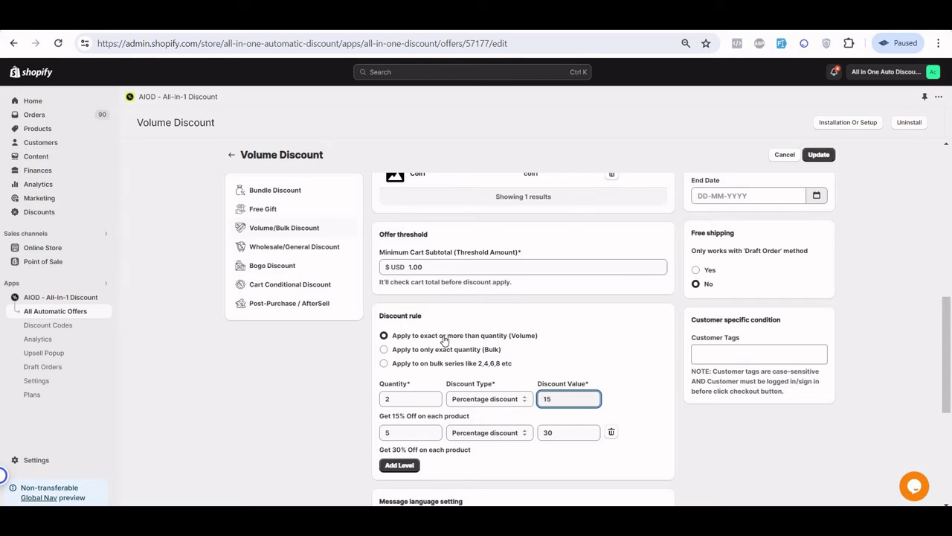
click(445, 339)
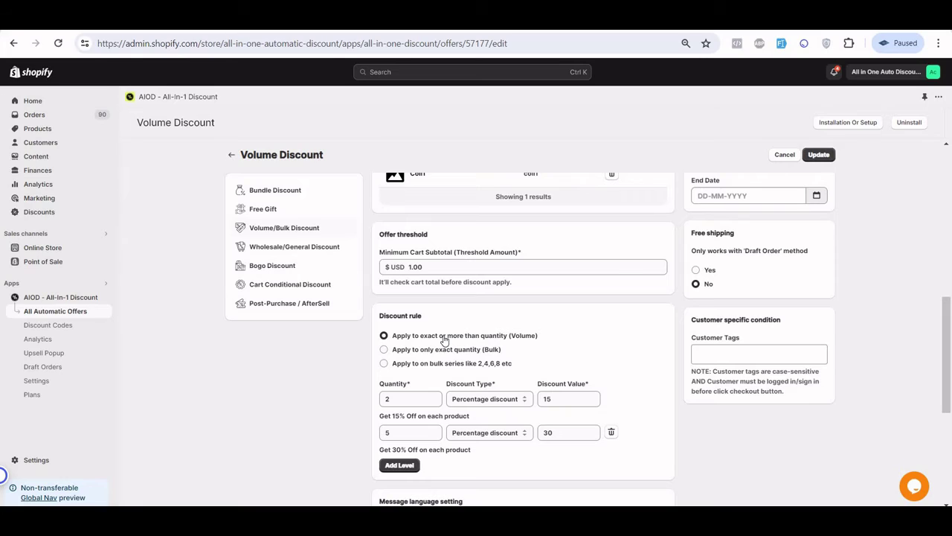
Step: Try the bulk series rule with quantities 4 and 3, and change the discount rule to "Apply to only exact quantity (Bulk)"
click(416, 366)
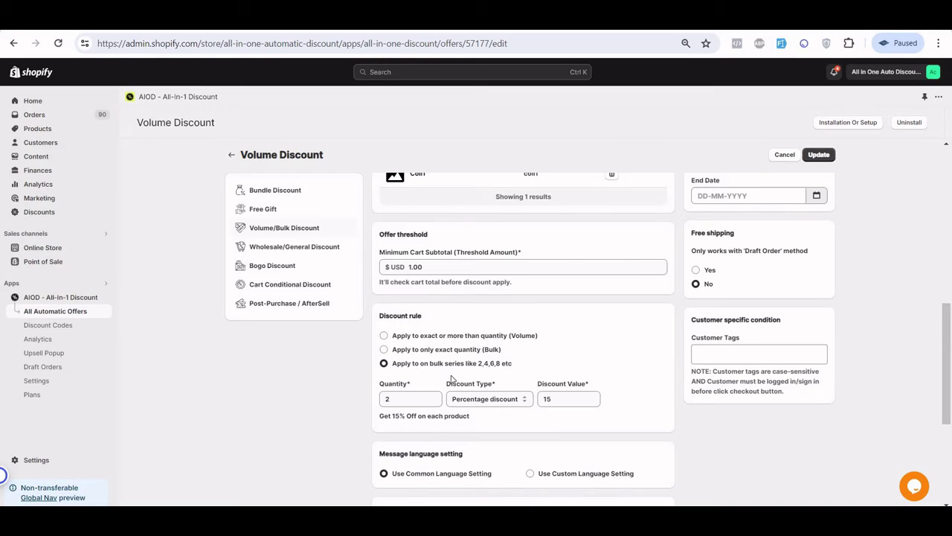
click(400, 402)
key(BackSpace)
text(4)
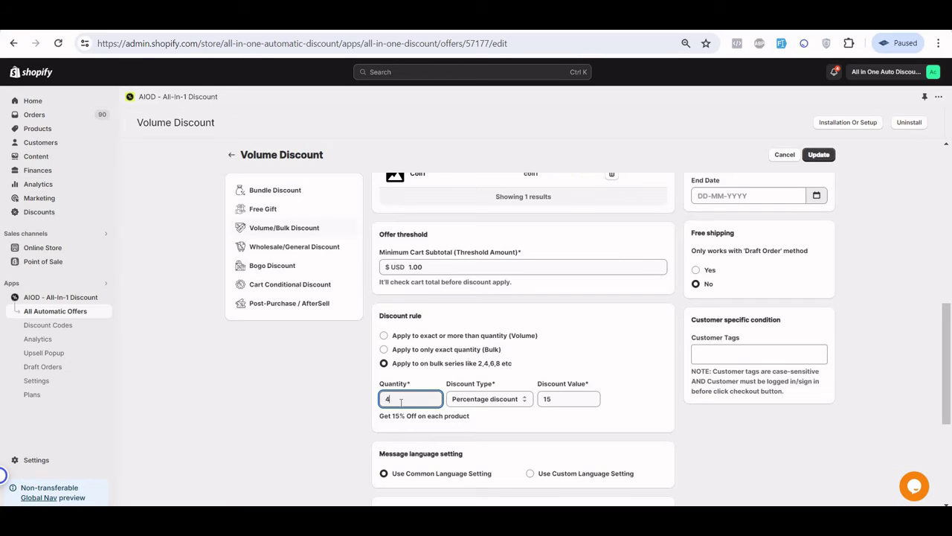
key(BackSpace)
text(3)
click(409, 351)
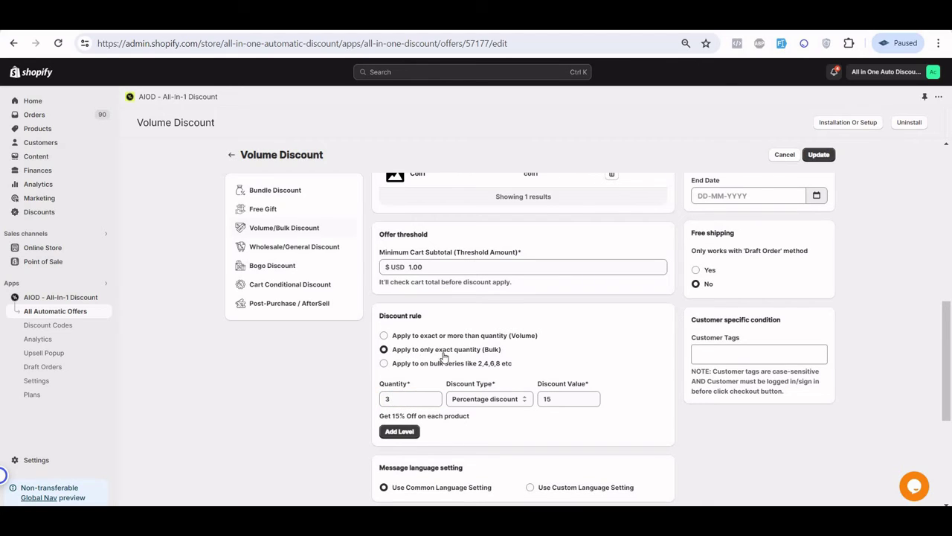
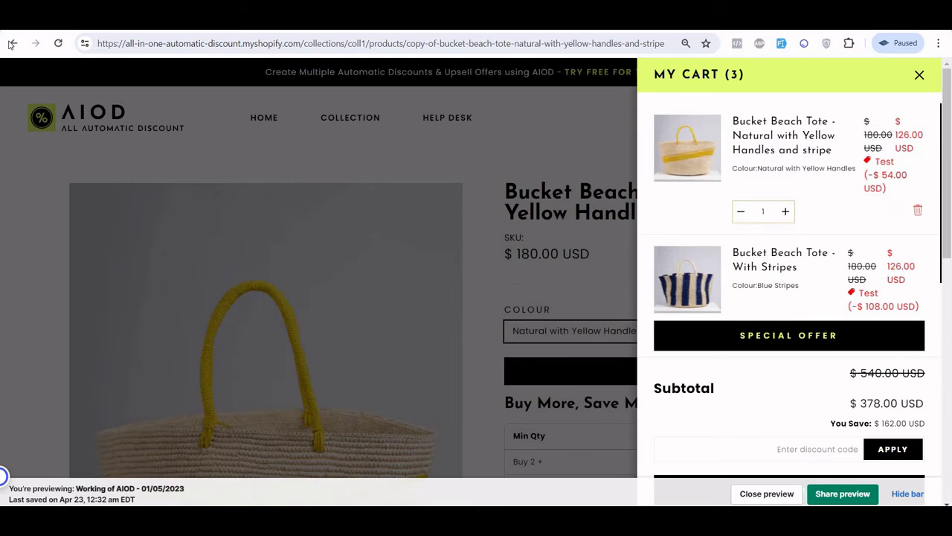
Step: Return from the product page to the storefront's Coll1 collection and look over its tote products
click(12, 44)
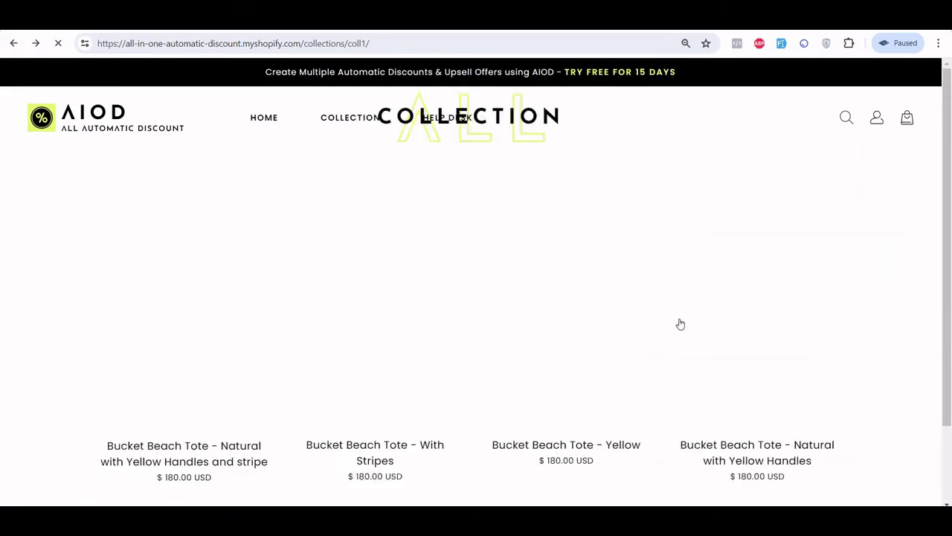
scroll(408, 307, down, 1)
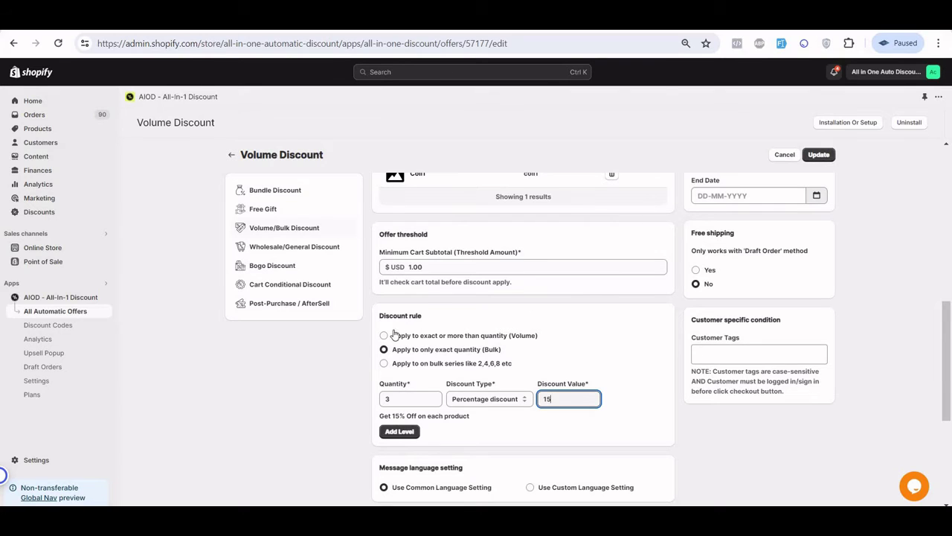
Step: Set the exact-quantity discount level's quantity to 1, check the collection settings, and save the offer
click(404, 396)
key(BackSpace)
text(1)
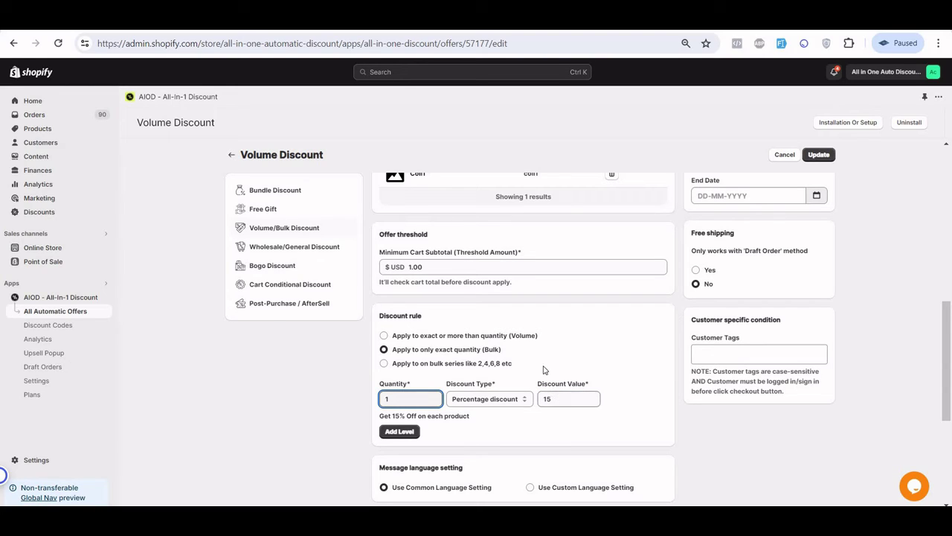
scroll(543, 367, up, 2)
scroll(539, 334, up, 1)
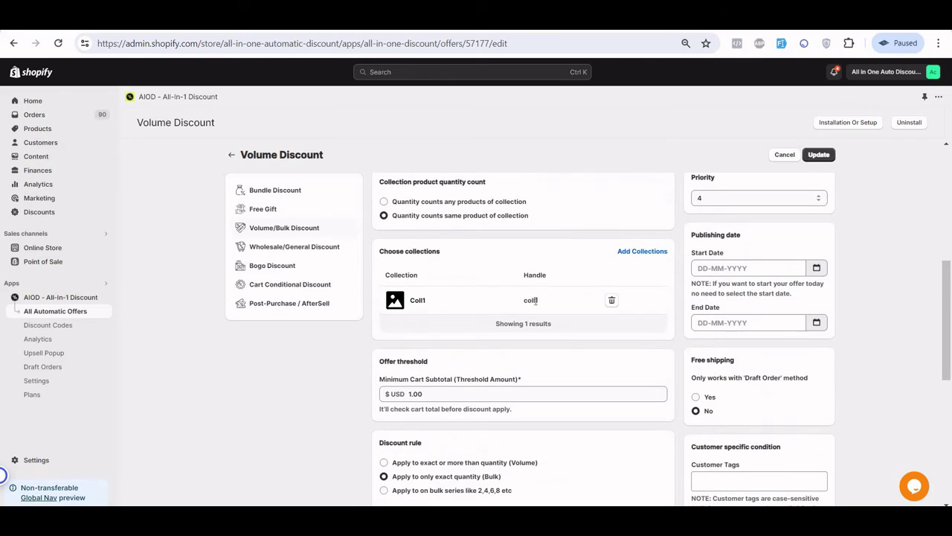
scroll(521, 291, up, 1)
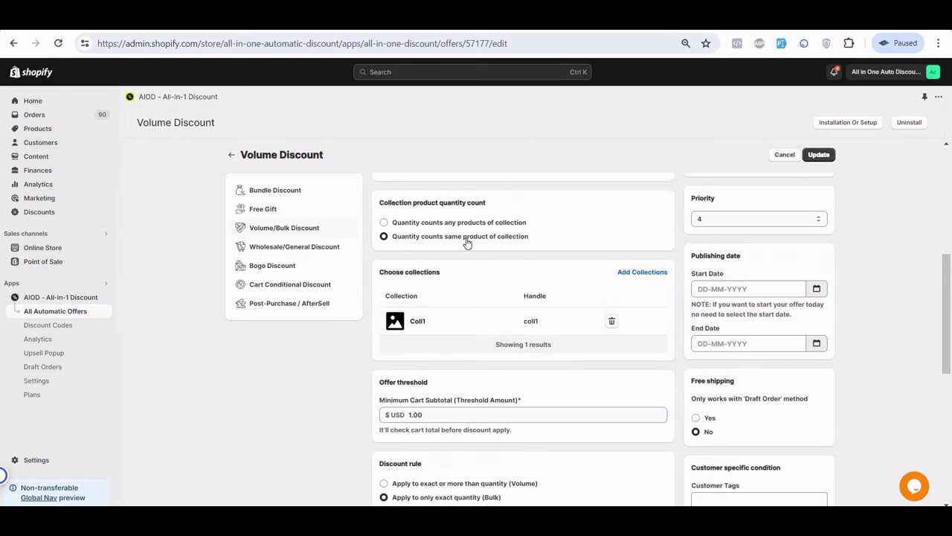
click(818, 155)
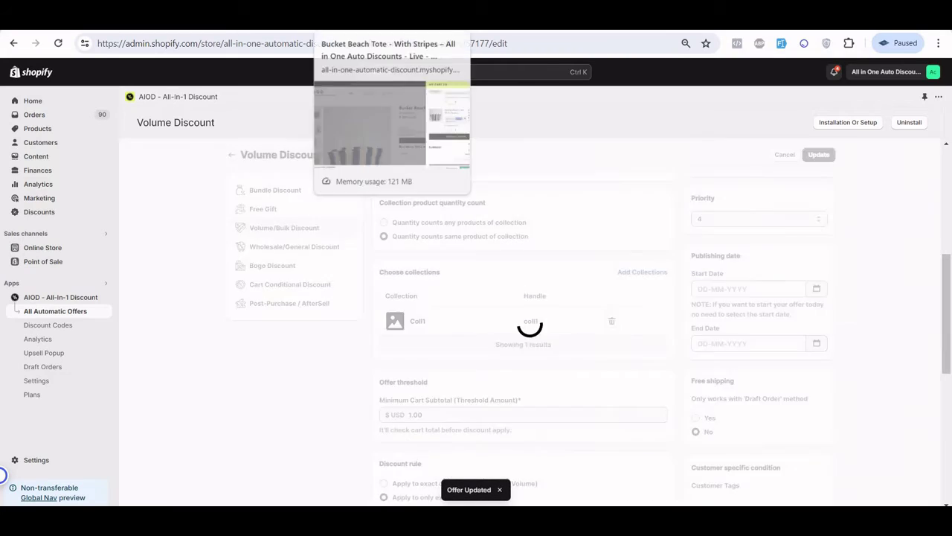
Step: Open the cart on the storefront's Bucket Beach Tote page and examine each tote's discounted price
click(386, 16)
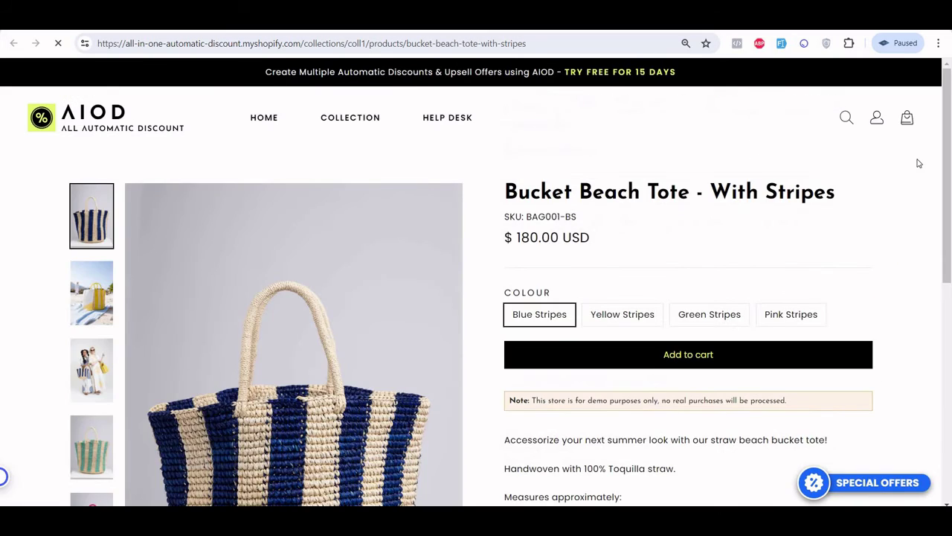
click(909, 119)
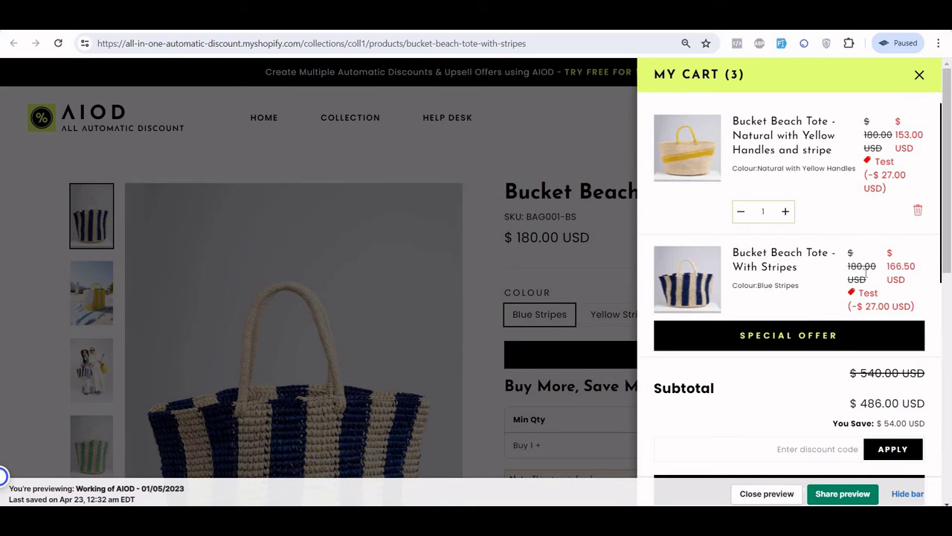
scroll(867, 273, down, 1)
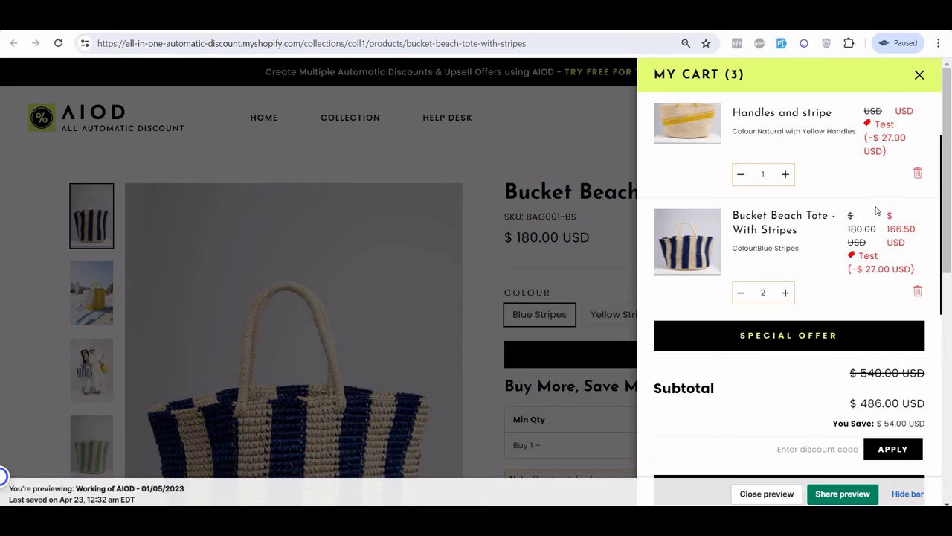
scroll(867, 238, up, 1)
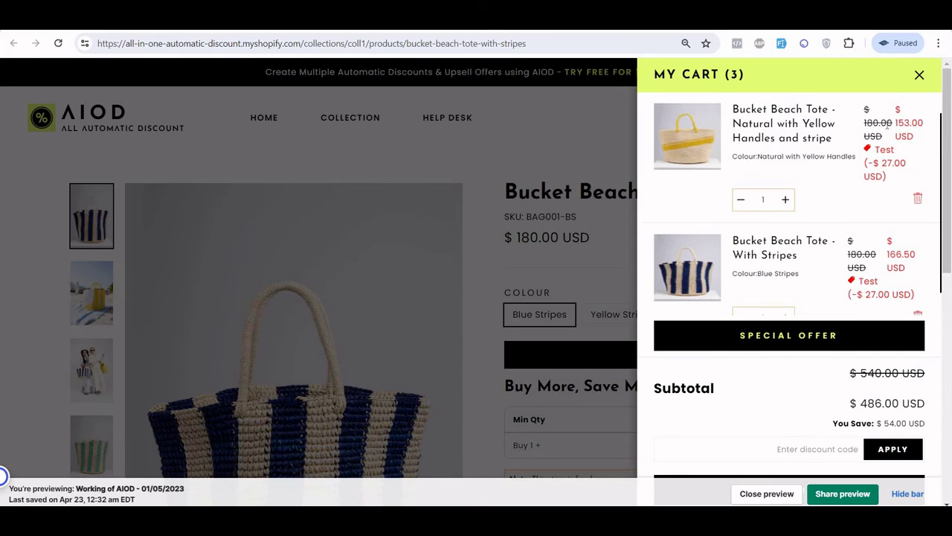
Step: Check the discount on the Natural with Yellow Handles tote in the cart and raise its quantity to 2
triple_click(895, 165)
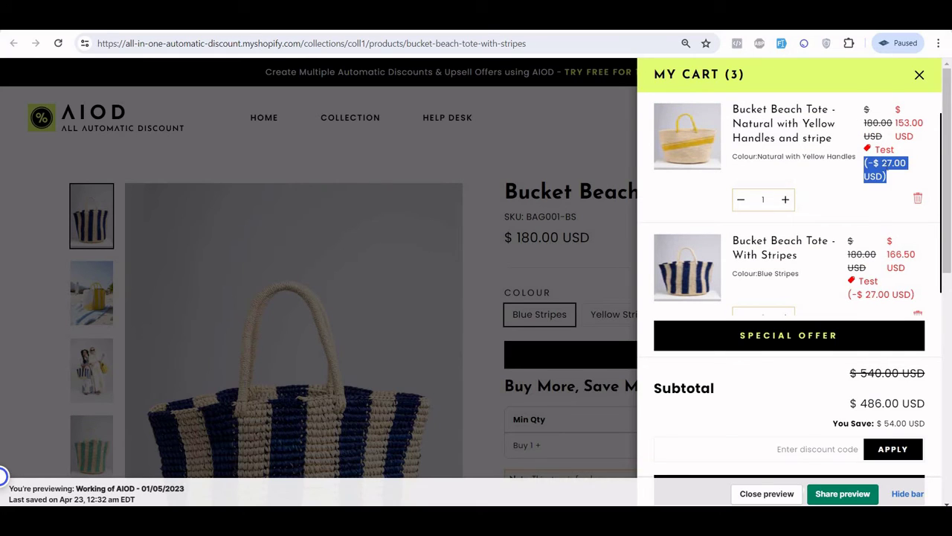
click(785, 201)
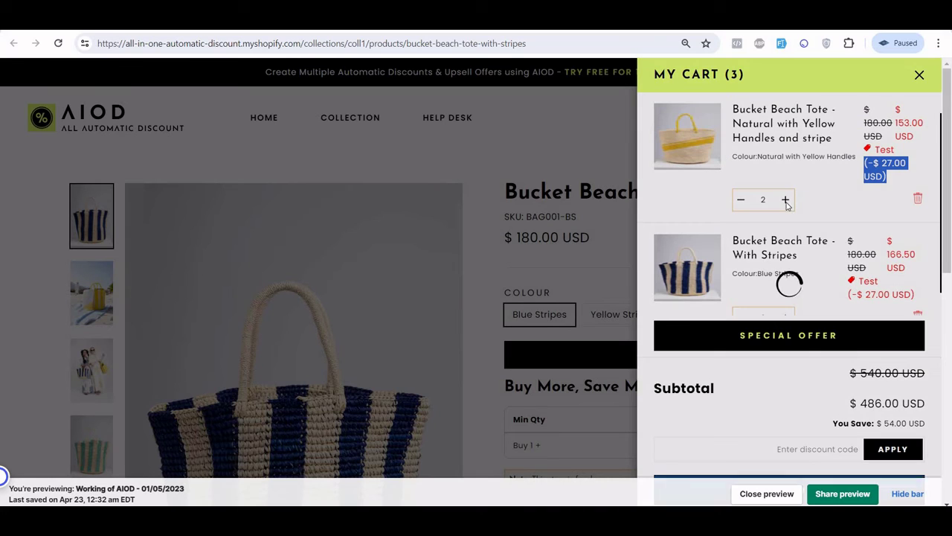
triple_click(890, 175)
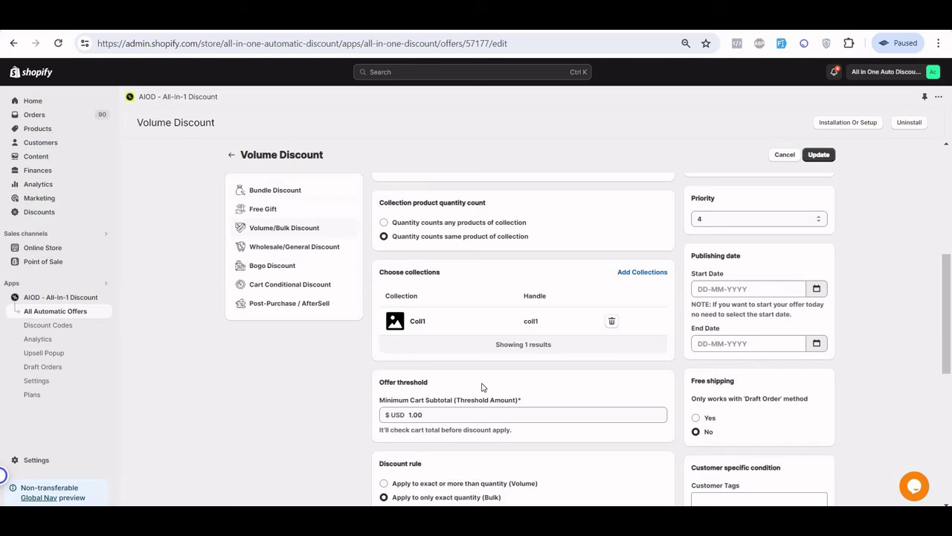
Step: Set the bulk discount level's quantity to 2 in the volume offer and compare it with the storefront cart
scroll(484, 389, down, 3)
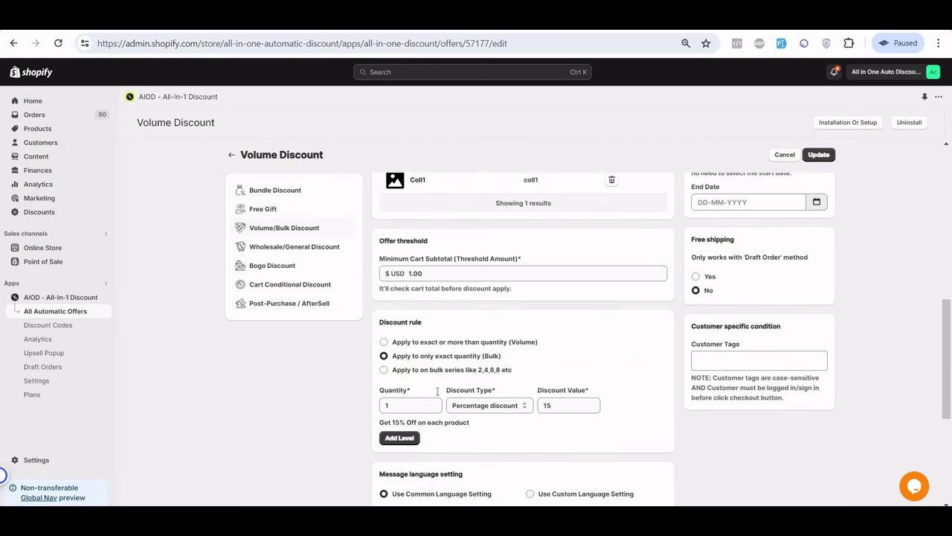
click(426, 393)
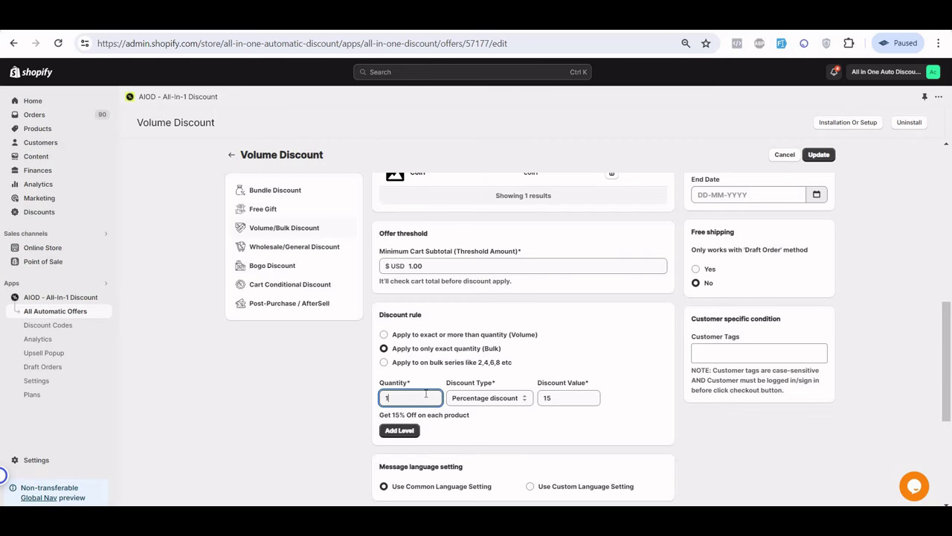
key(BackSpace)
text(2)
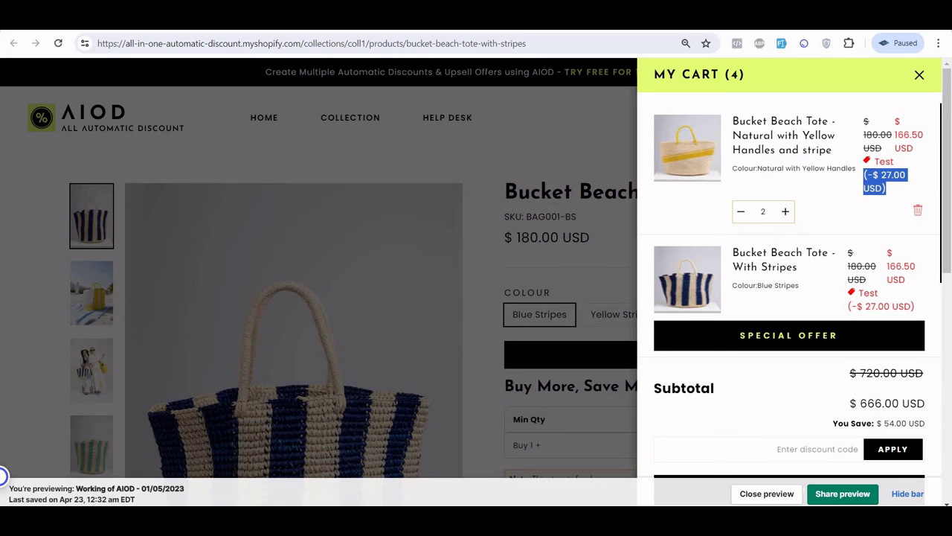
key(ctrl+shift+a)
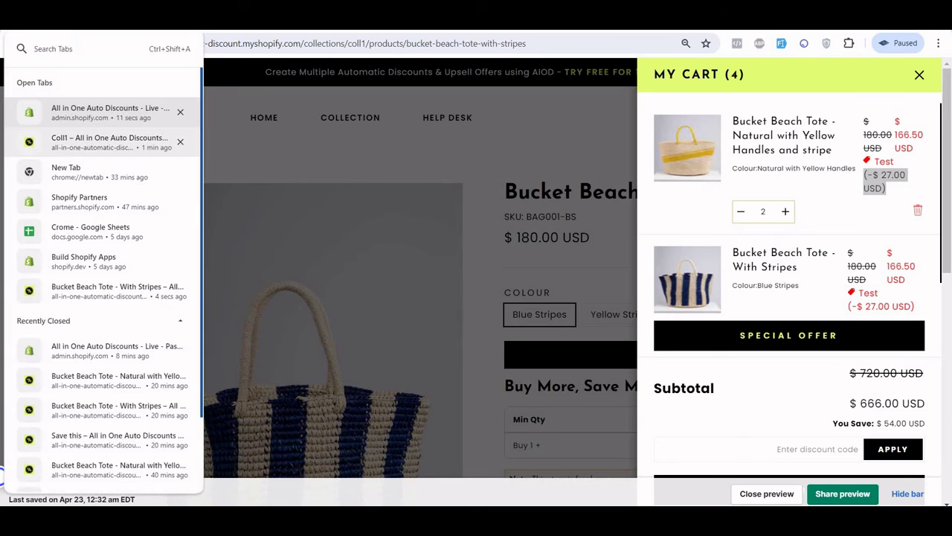
key(Return)
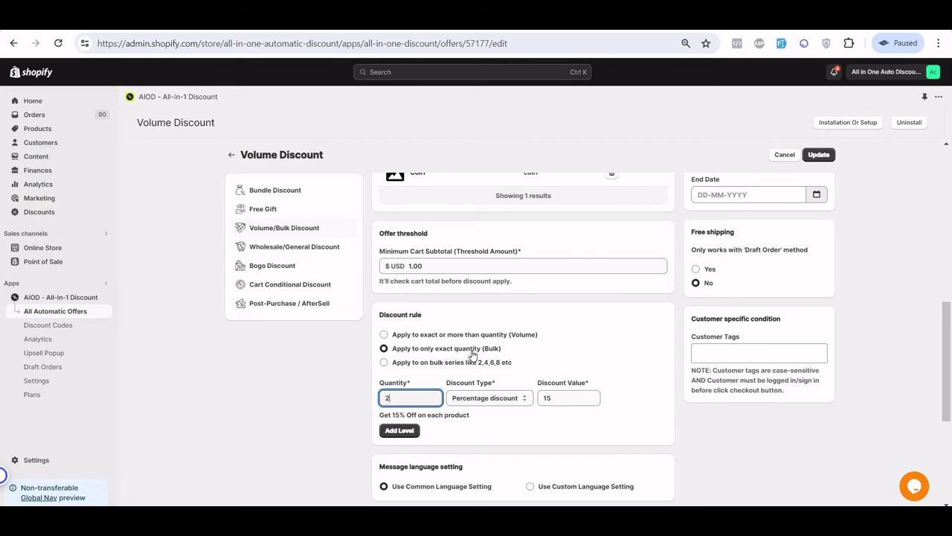
Step: Restrict the offer to customers tagged Wholesale, discarding the VIP entry
scroll(472, 355, up, 1)
scroll(472, 355, down, 5)
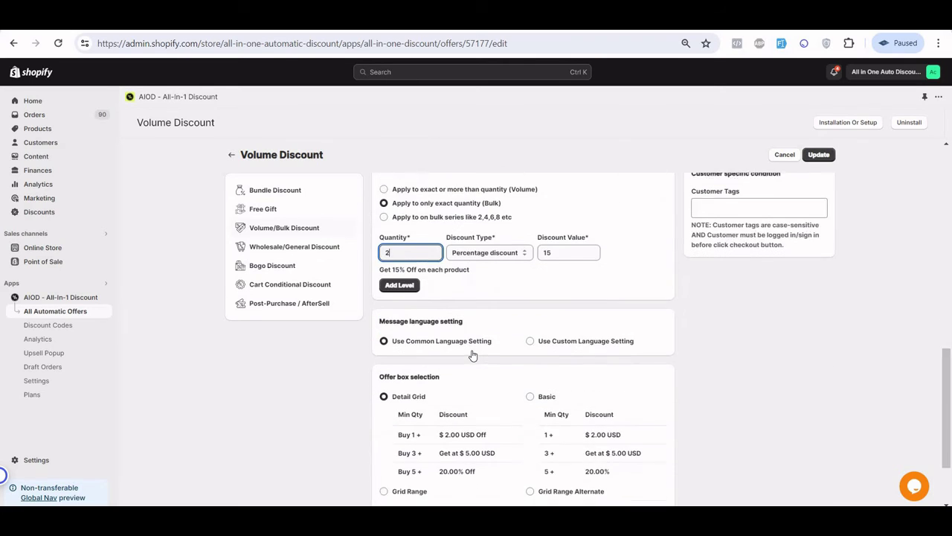
scroll(473, 355, up, 2)
click(723, 287)
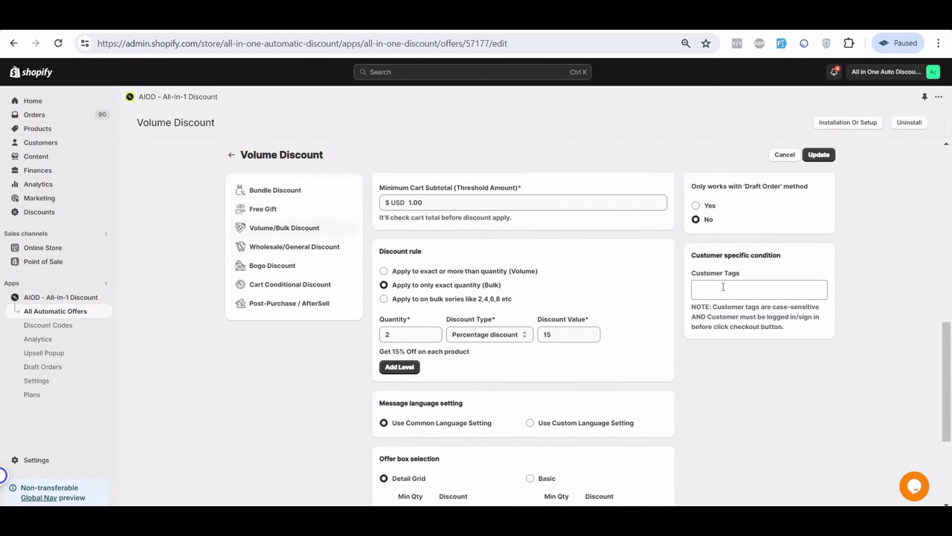
text(VIP)
key(BackSpace)
key(BackSpace)
key(BackSpace)
text(Wholesale)
key(Return)
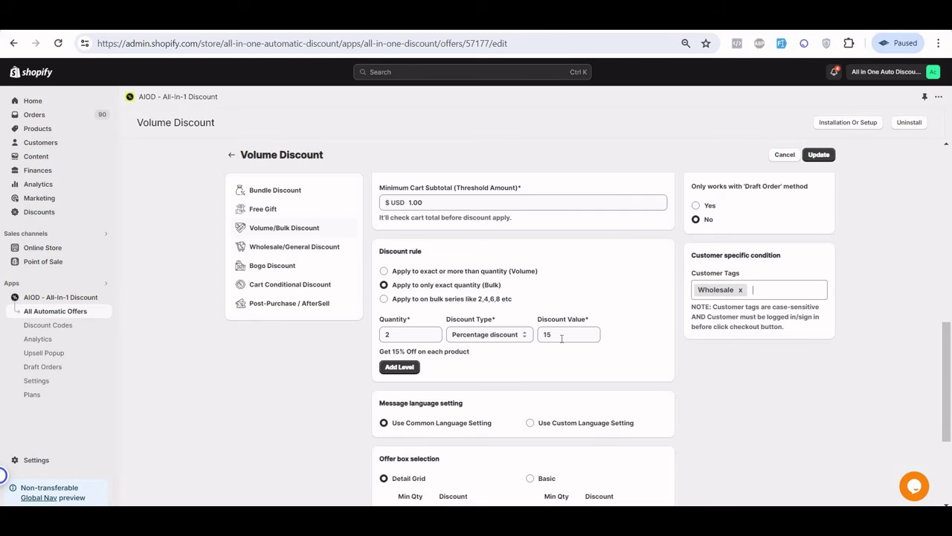
Step: Change the offer's message language setting from common to "Use Custom Language Setting"
scroll(561, 336, down, 1)
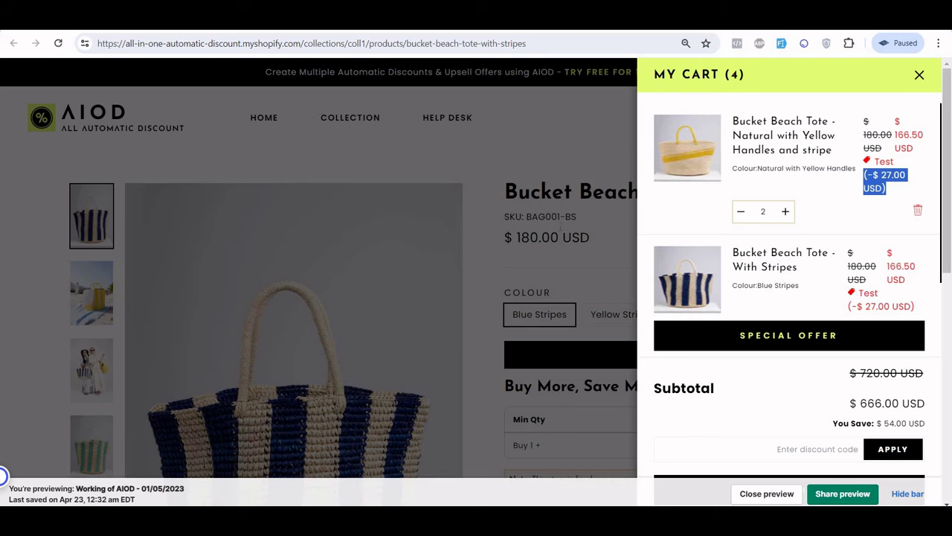
click(606, 422)
scroll(604, 454, down, 2)
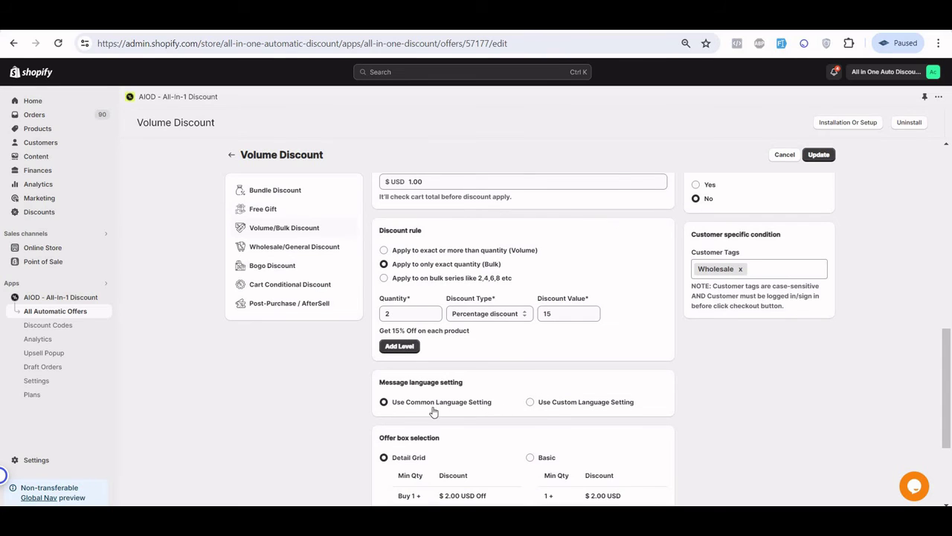
triple_click(418, 406)
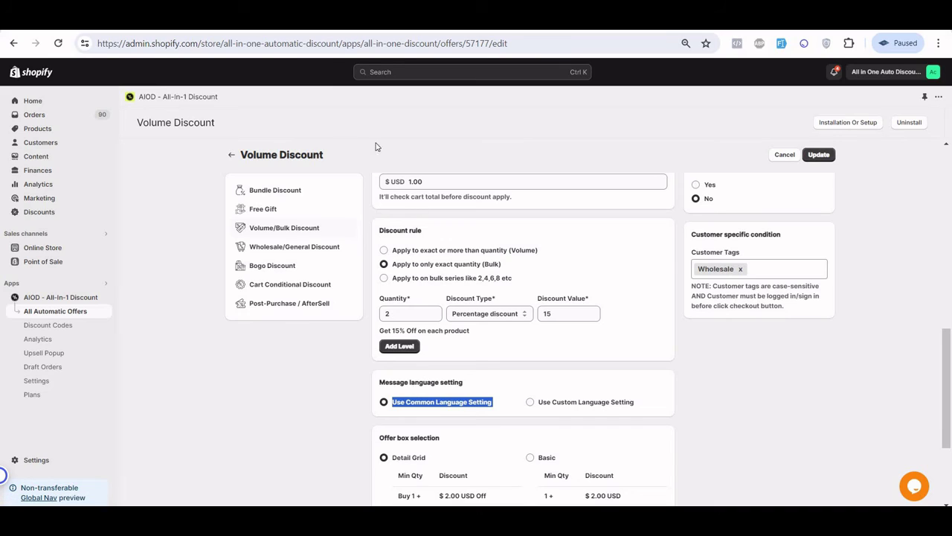
click(580, 404)
scroll(558, 327, down, 1)
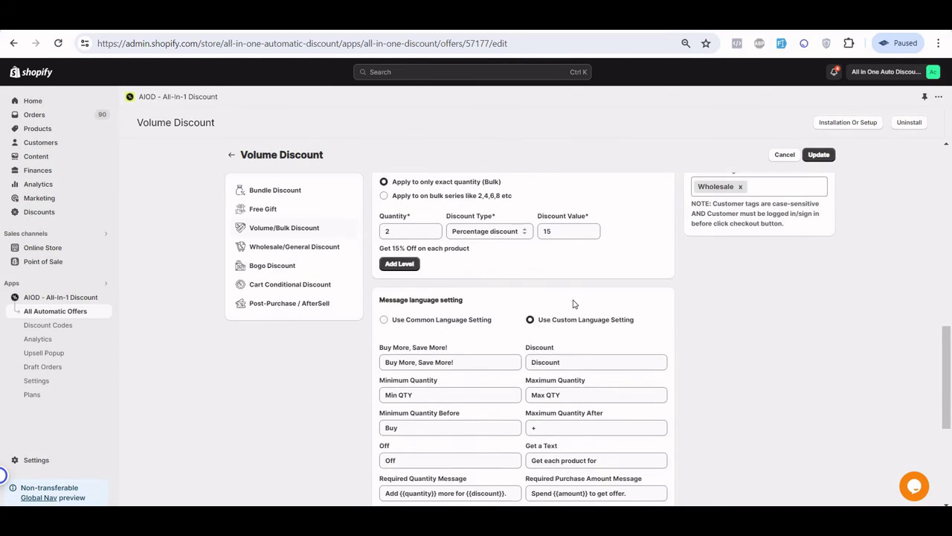
Step: Clear the custom text for the "Buy More, Save More!" message
click(465, 354)
key(ctrl+a)
key(BackSpace)
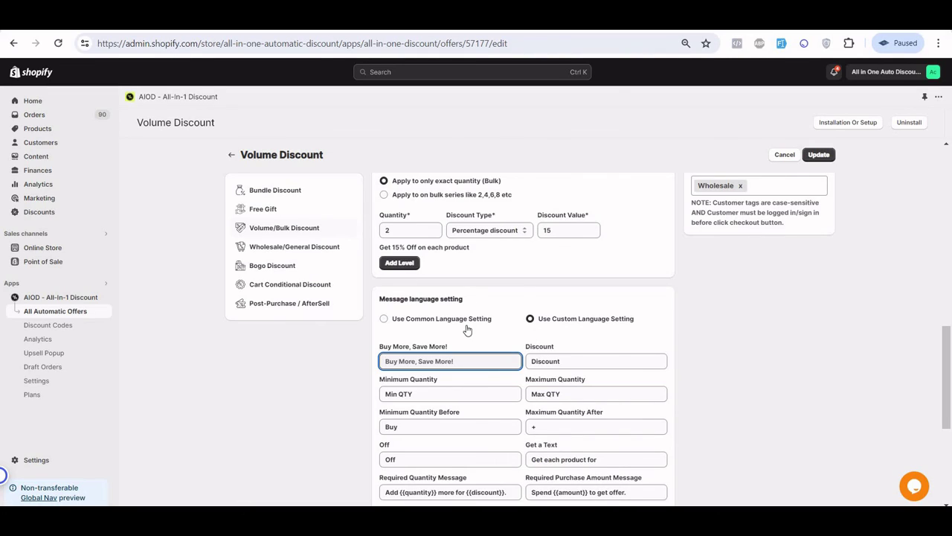
Step: Try the Online Store and Point of Sale publishing channels, and return to "Online Store & POS (Both)"
scroll(467, 329, up, 3)
scroll(467, 329, up, 6)
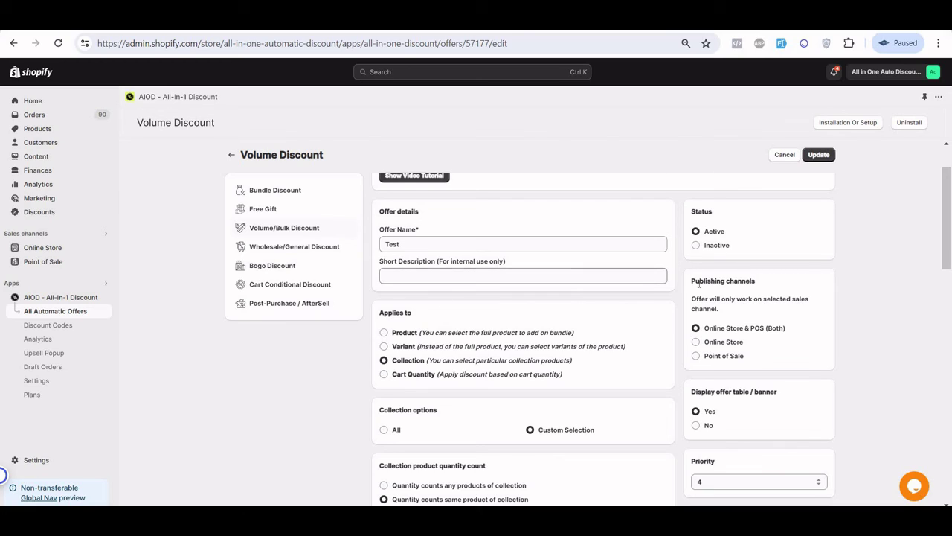
click(711, 346)
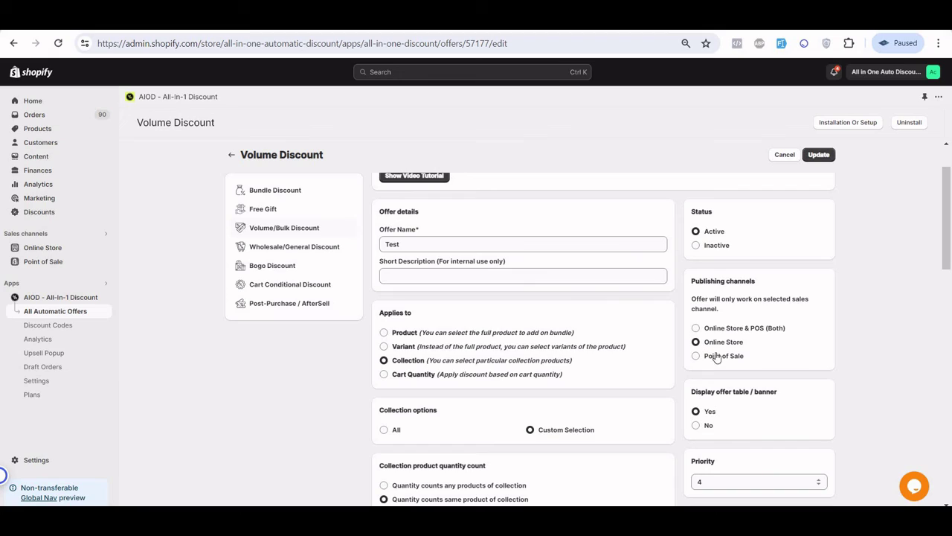
click(716, 360)
click(732, 328)
Step: Check the offer table on the storefront's product page and set "Display offer table / banner" to No
scroll(762, 329, down, 1)
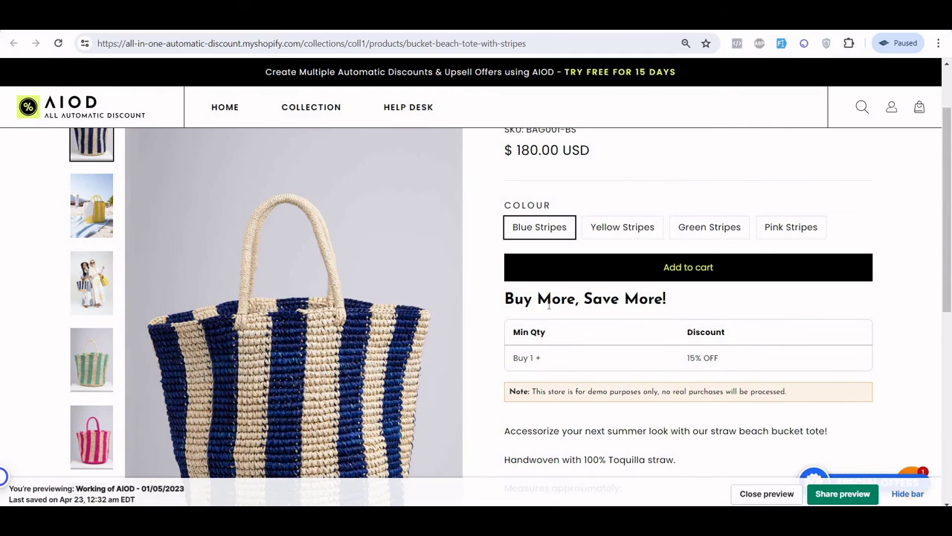
double_click(549, 301)
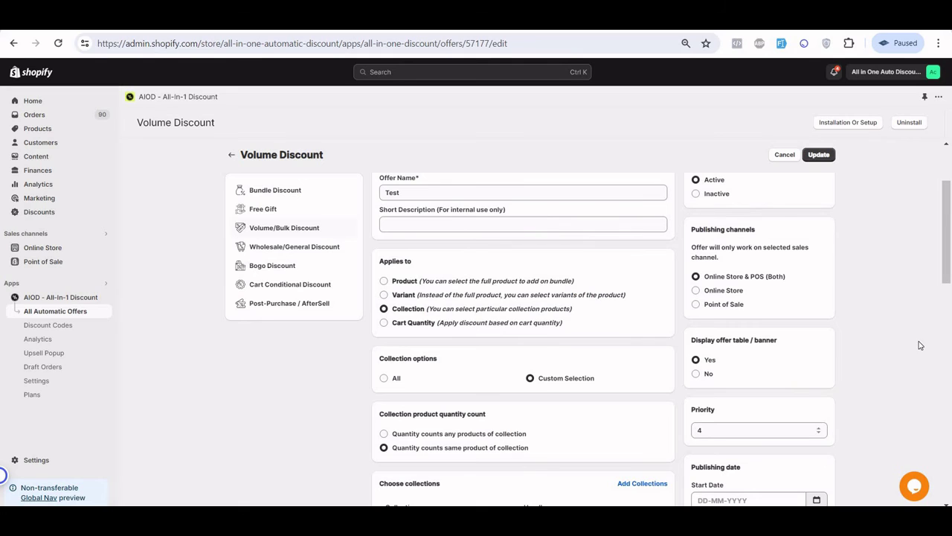
click(697, 374)
Step: Try priority 1 for the offer, set the priority back to 4, and dismiss the message notification
scroll(736, 334, down, 3)
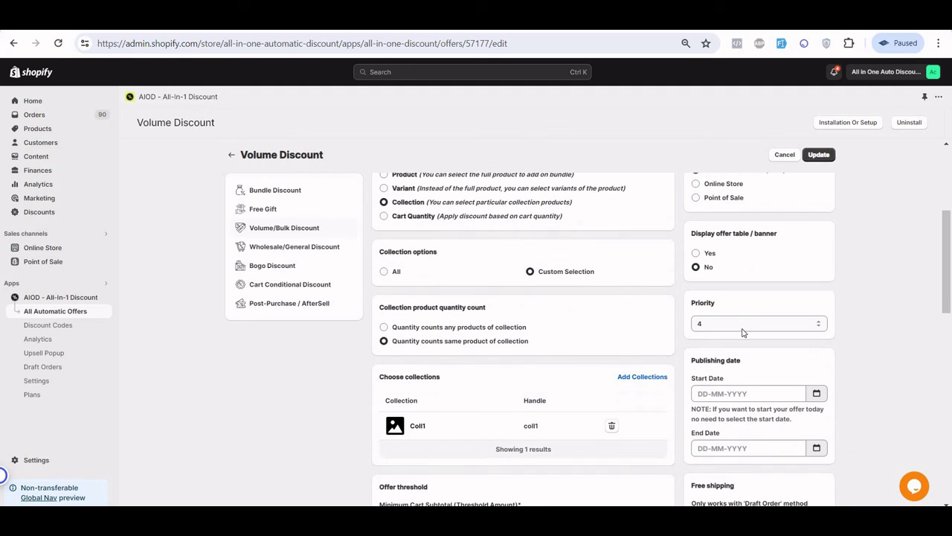
click(741, 325)
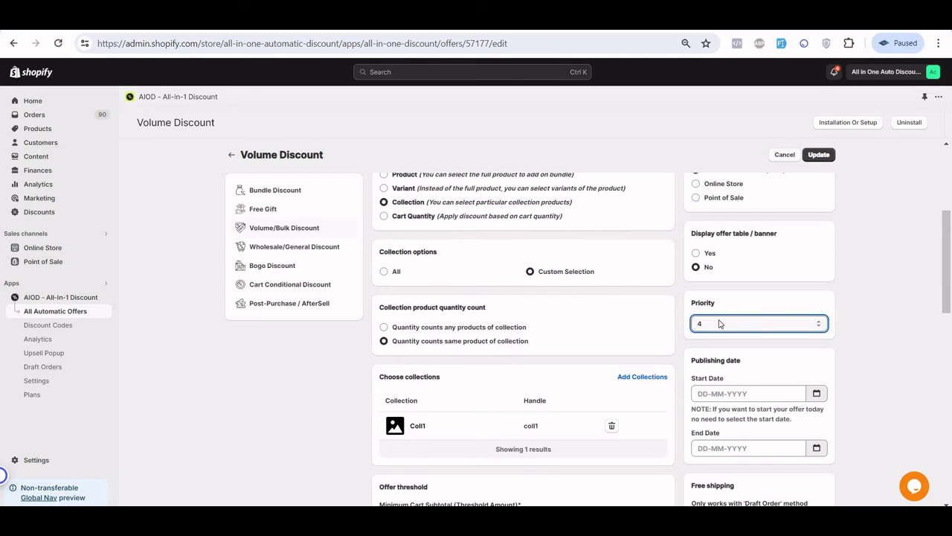
click(719, 323)
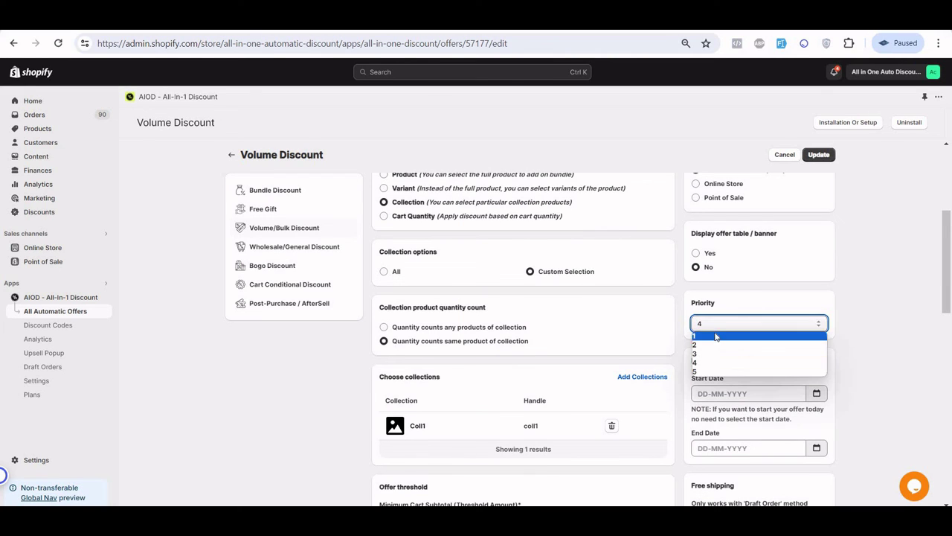
click(718, 336)
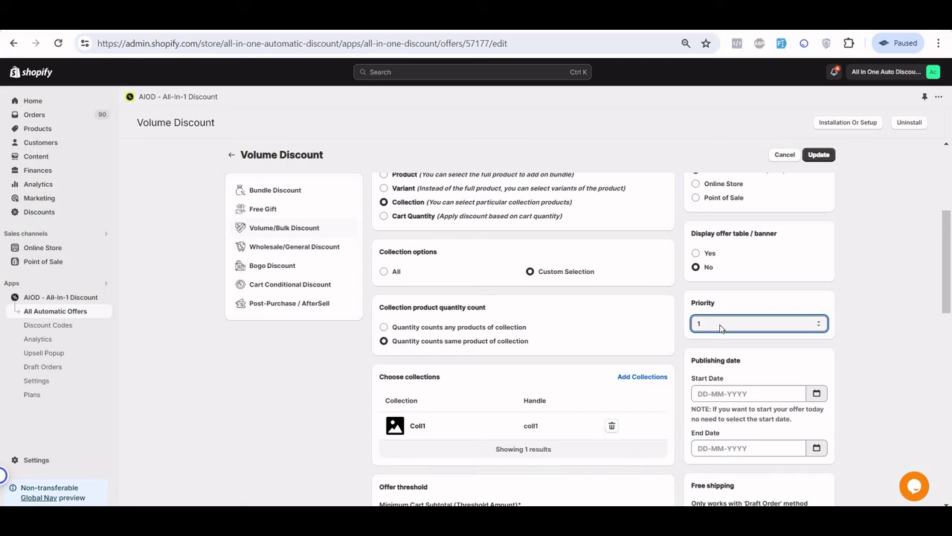
click(718, 326)
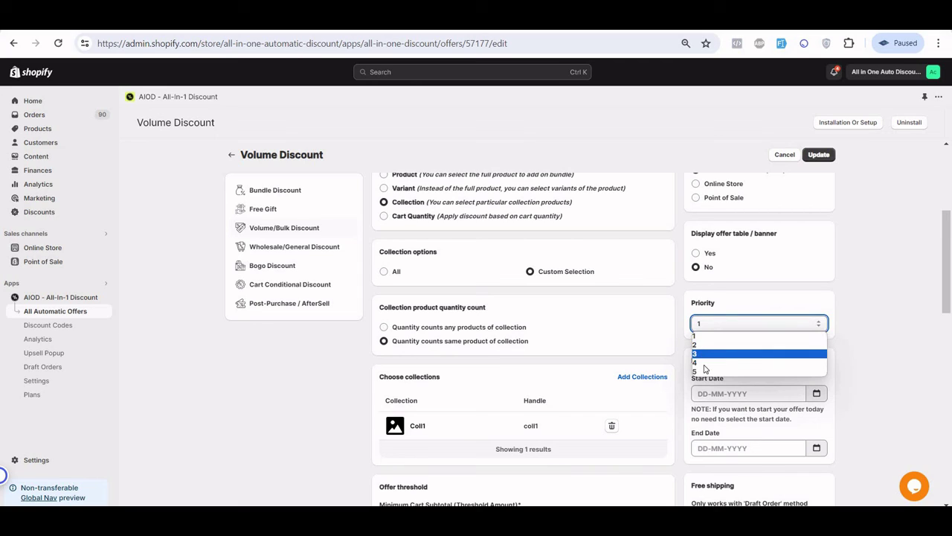
click(703, 363)
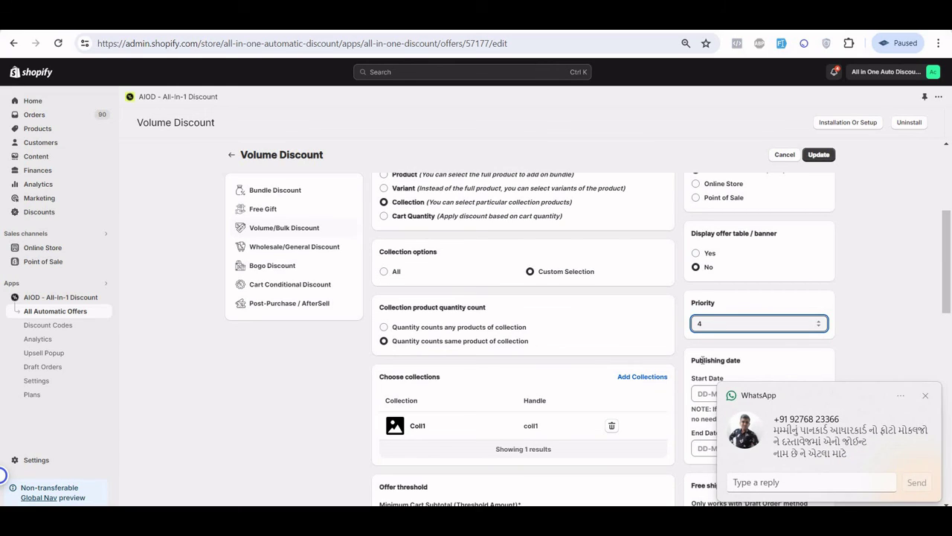
click(925, 397)
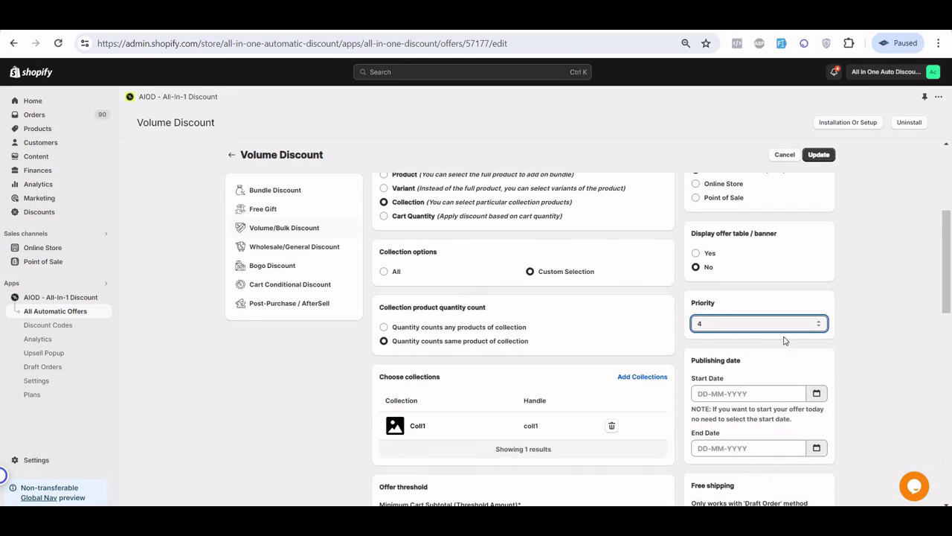
Step: Look over the offer's remaining settings and open the app's support chat
scroll(666, 228, down, 3)
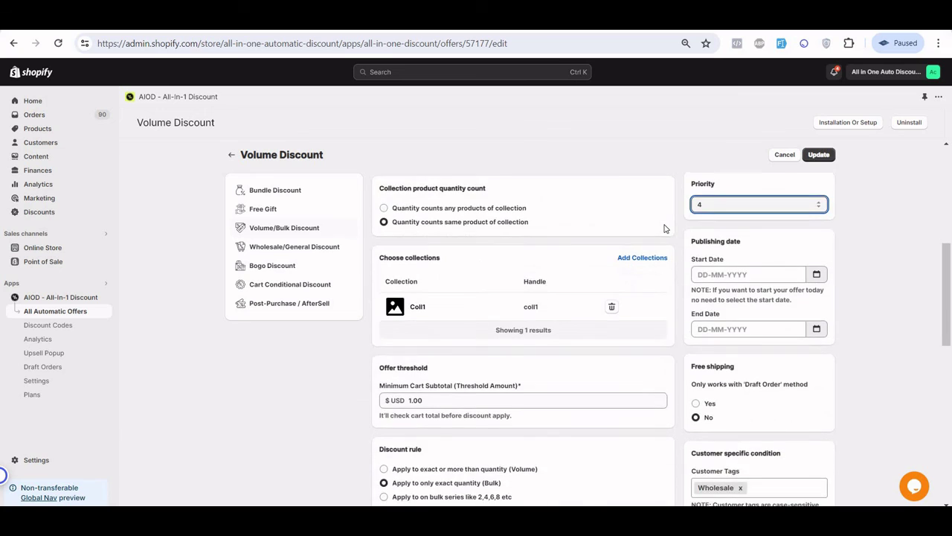
scroll(664, 225, down, 2)
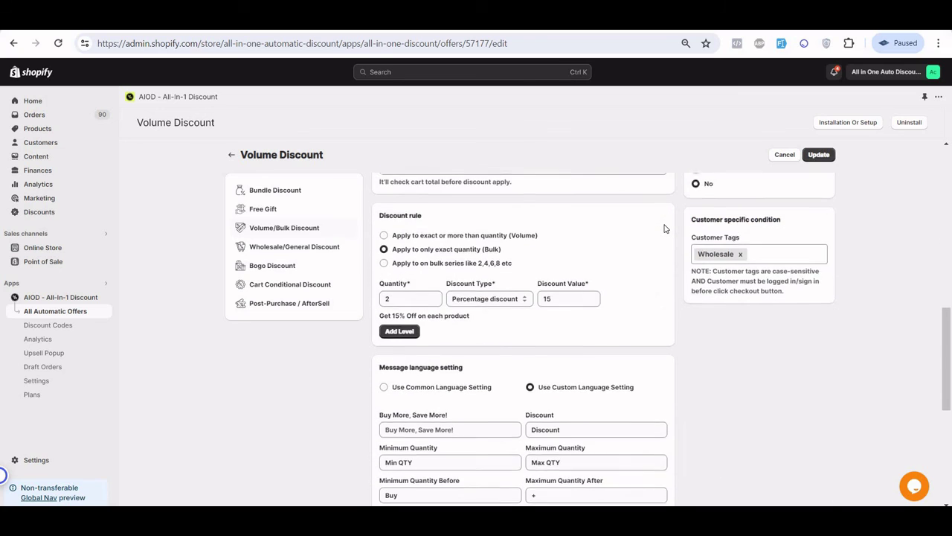
scroll(662, 223, up, 10)
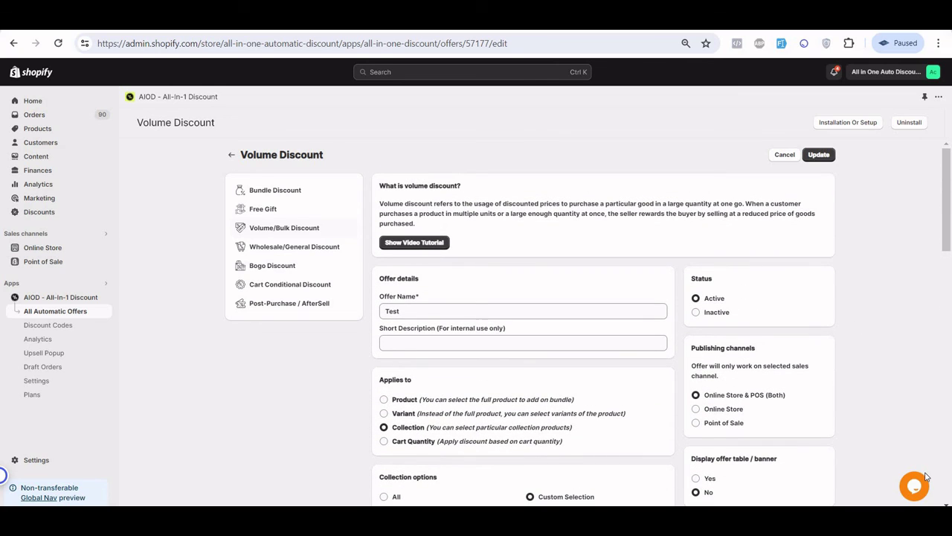
click(921, 486)
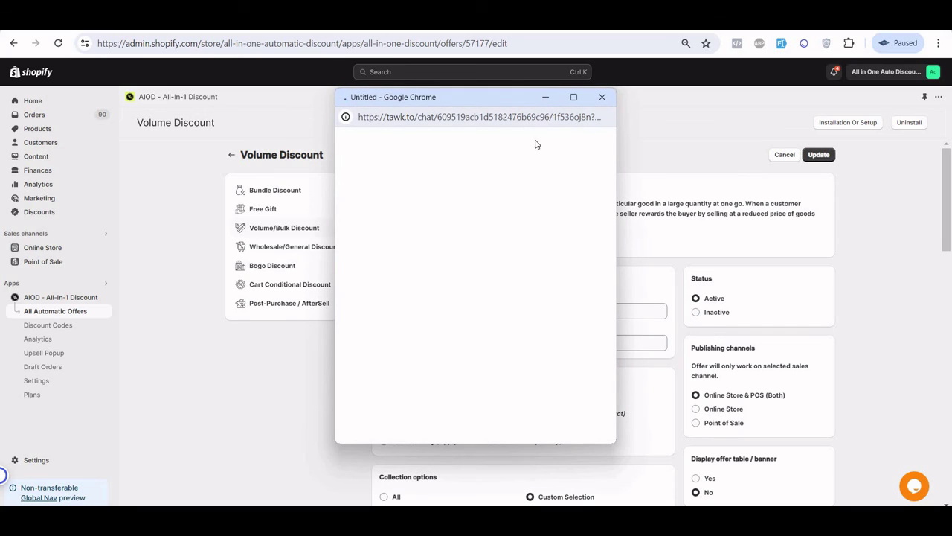